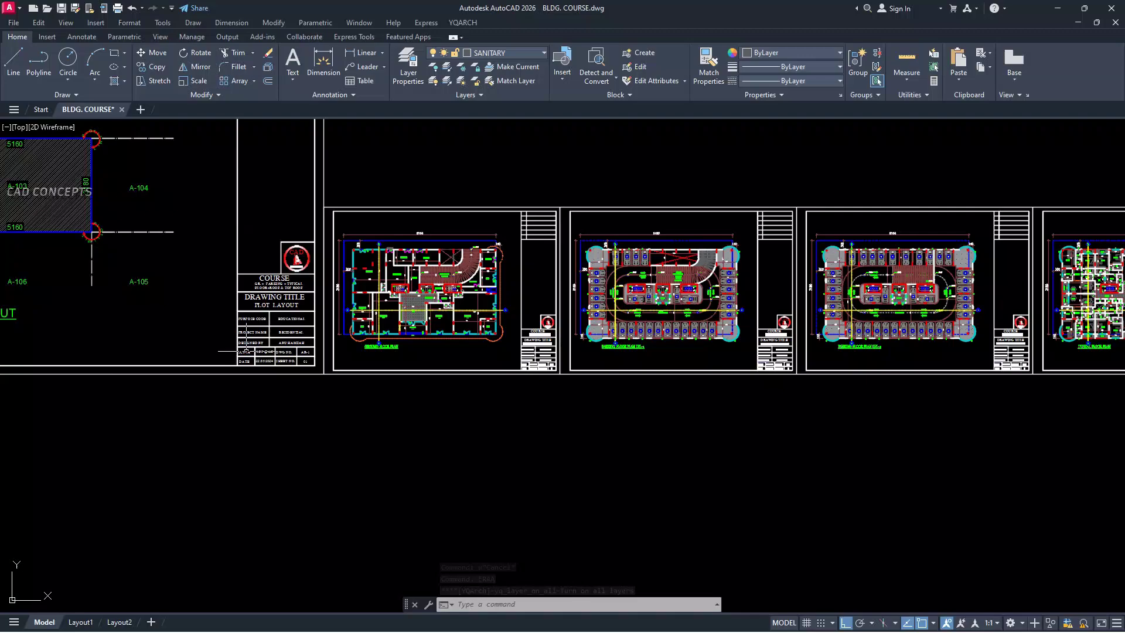
# Examine the typical floor plan sheet, from its bedrooms and kitchens to the lift corridor.
pyautogui.moveTo(1113, 377); pyautogui.dragTo(617, 384, button='middle')
pyautogui.scroll(6, 610, 337)
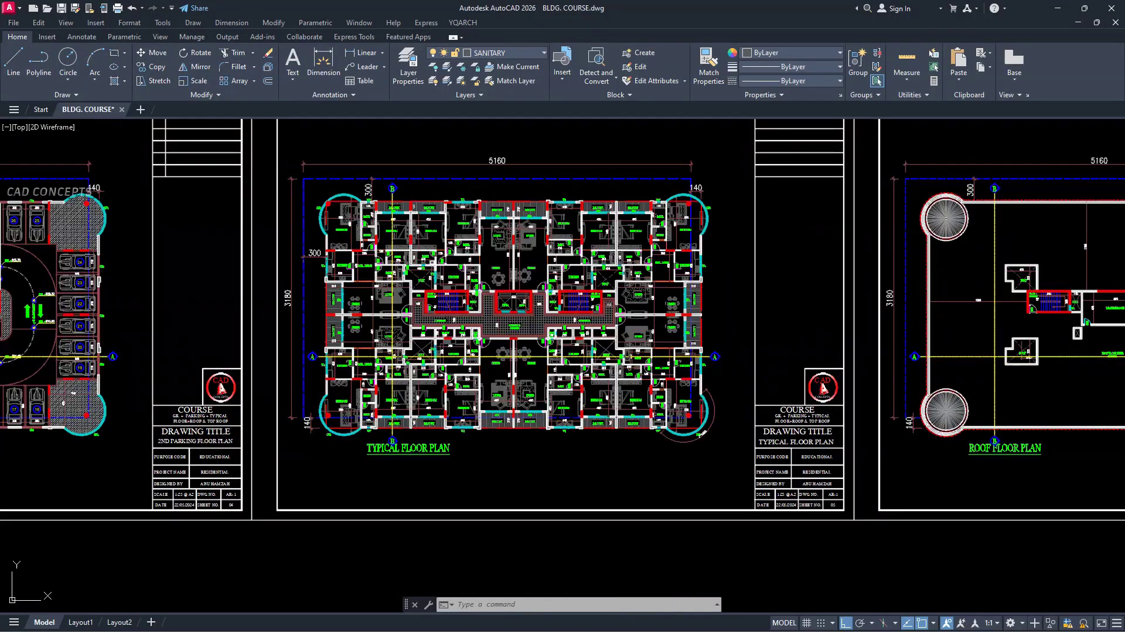
pyautogui.moveTo(600, 339); pyautogui.dragTo(653, 392, button='middle')
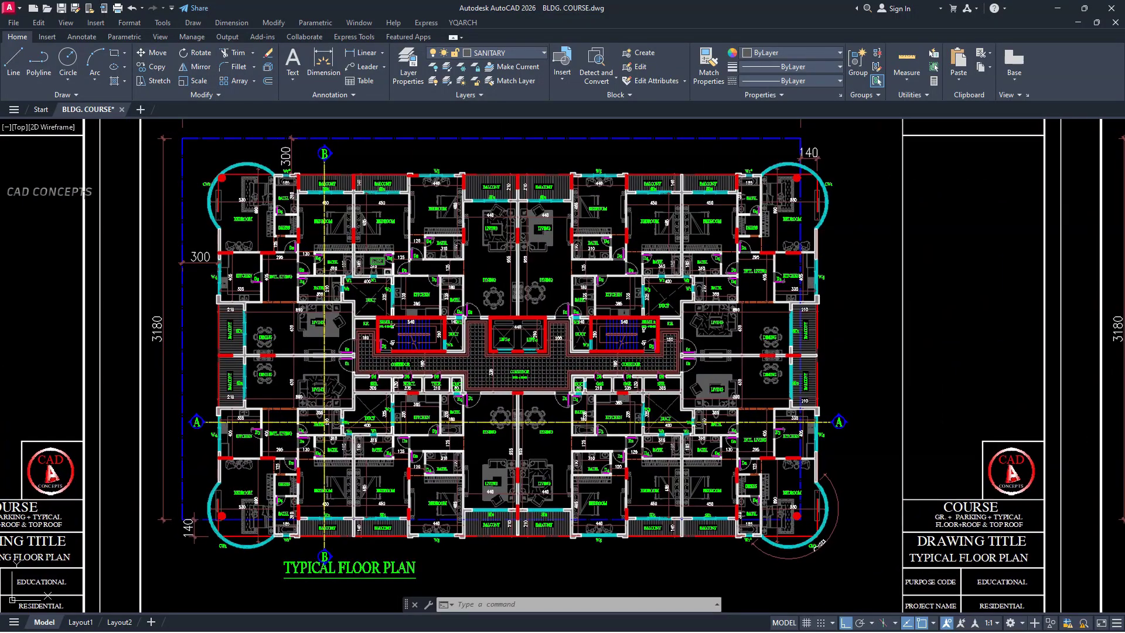
pyautogui.scroll(3, 255, 208)
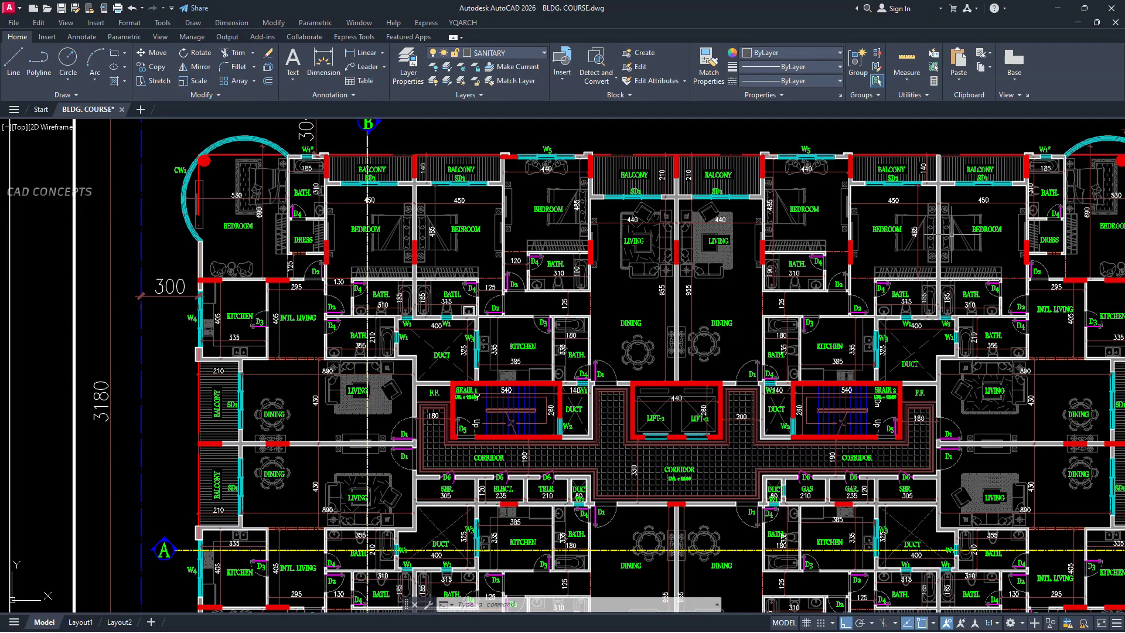
pyautogui.moveTo(979, 381); pyautogui.dragTo(856, 223, button='middle')
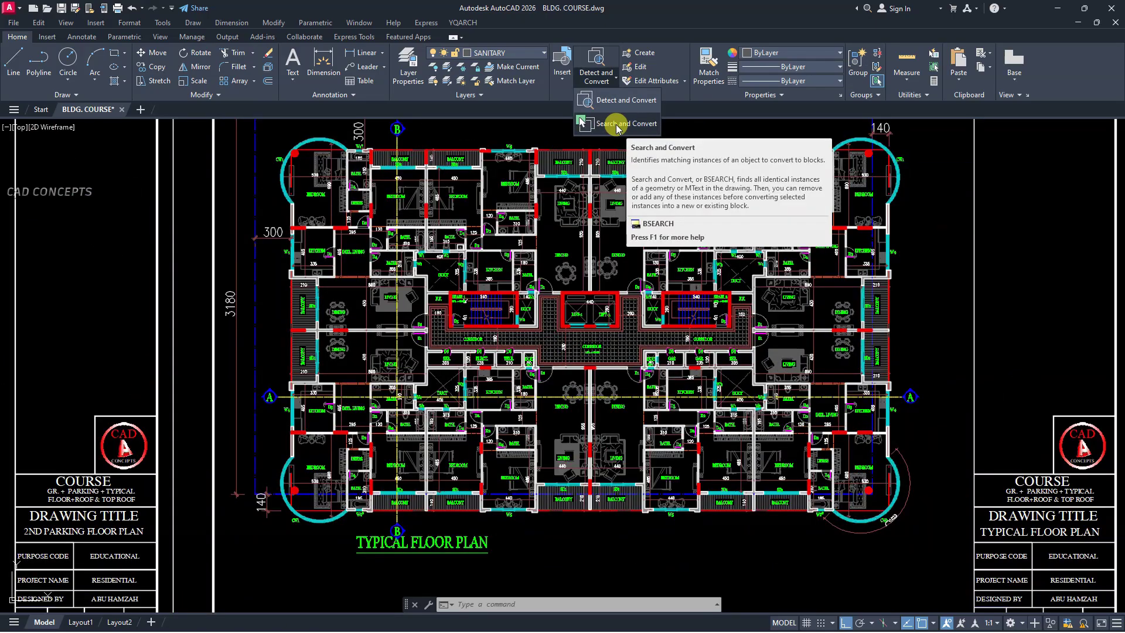
pyautogui.click(617, 124)
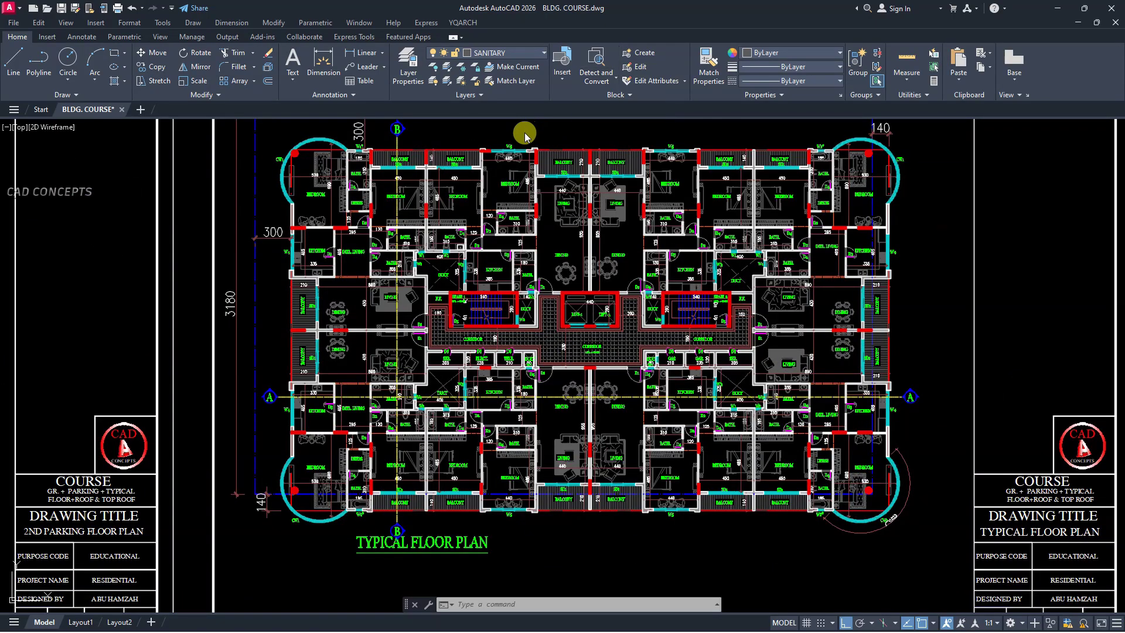
pyautogui.click(533, 140)
# Run BSEARCH on a dining table set beside the lifts to find its matches, and leave the search without converting them.
pyautogui.write('b')
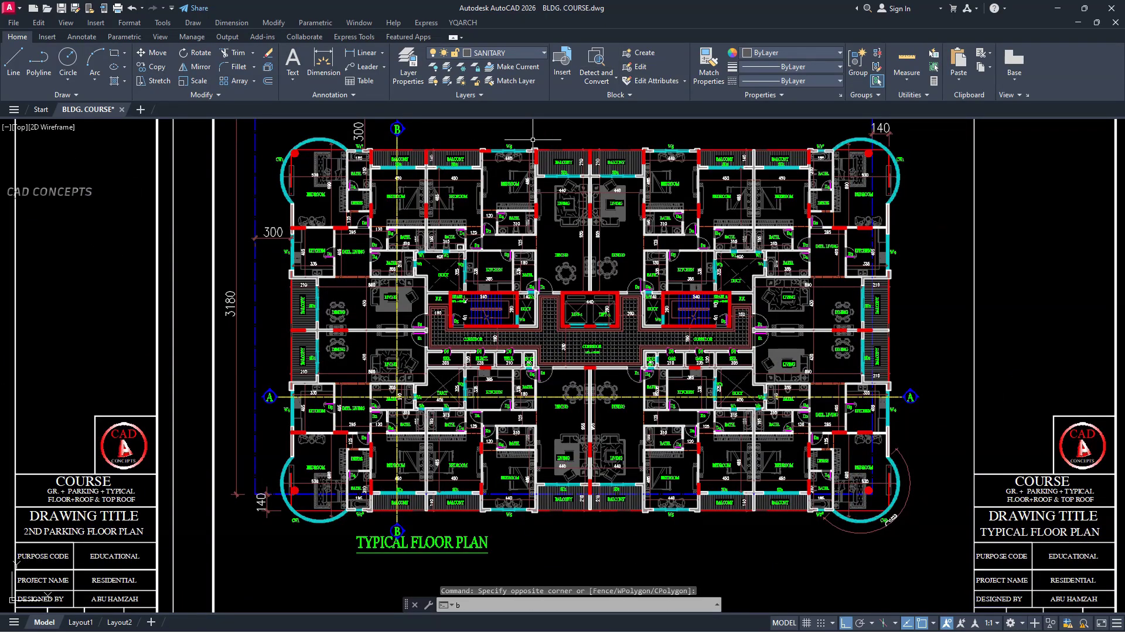
pyautogui.write('search')
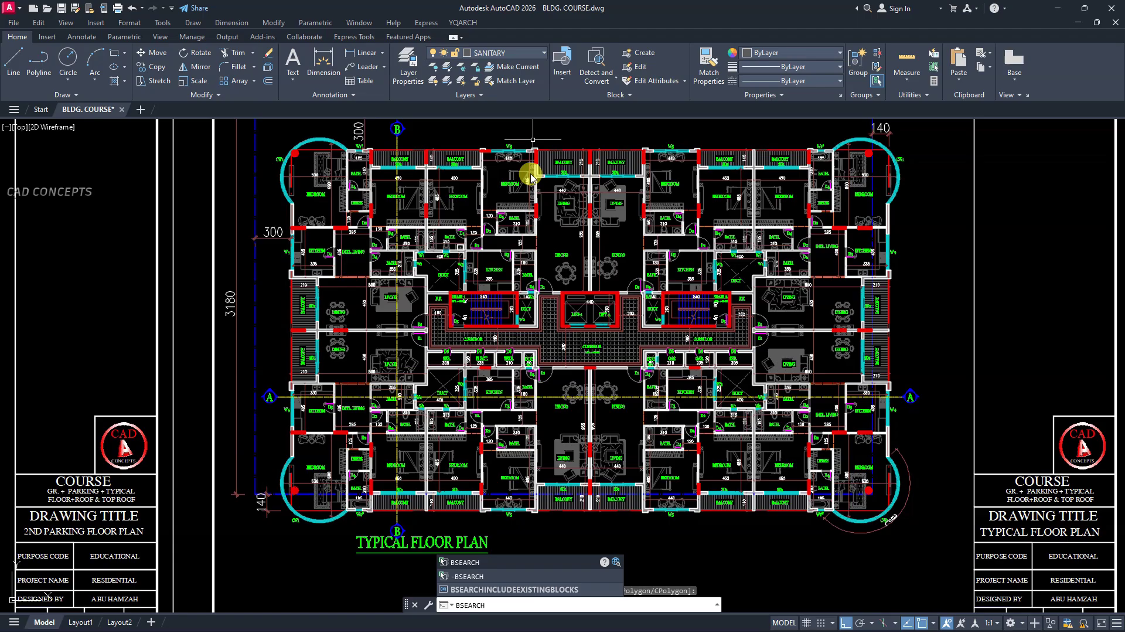
pyautogui.click(486, 564)
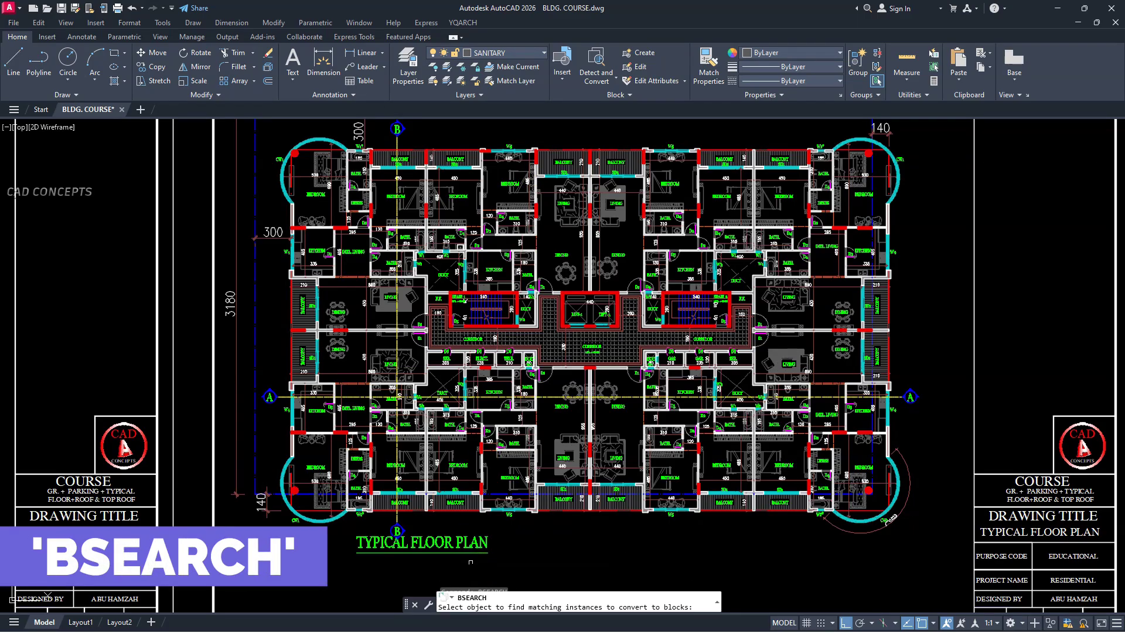
pyautogui.scroll(2, 567, 274)
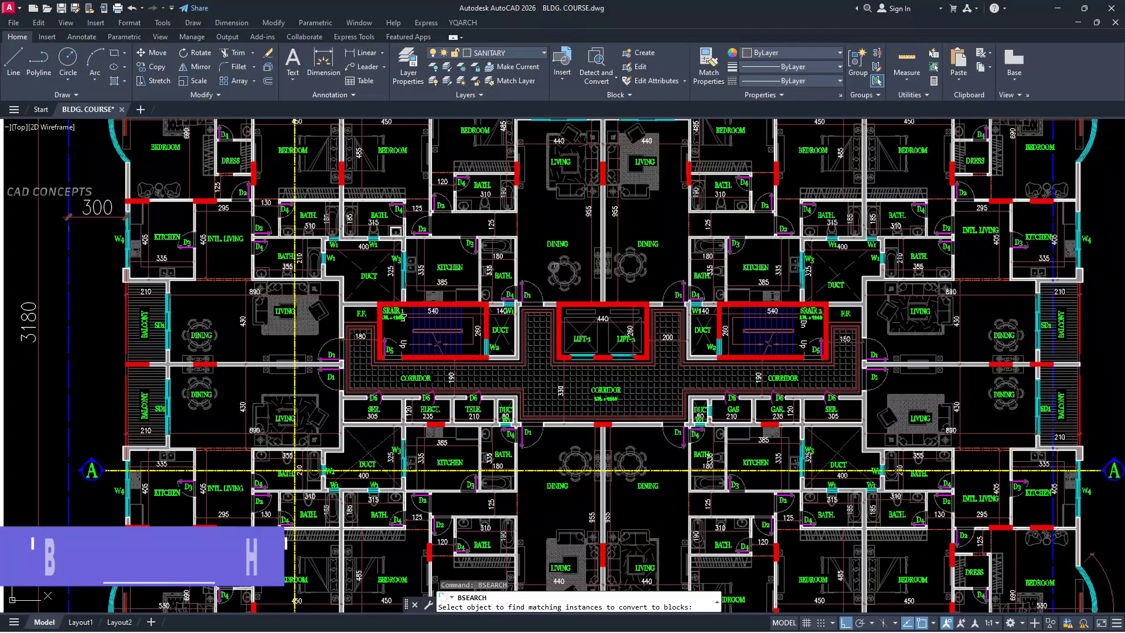
pyautogui.scroll(-2, 566, 279)
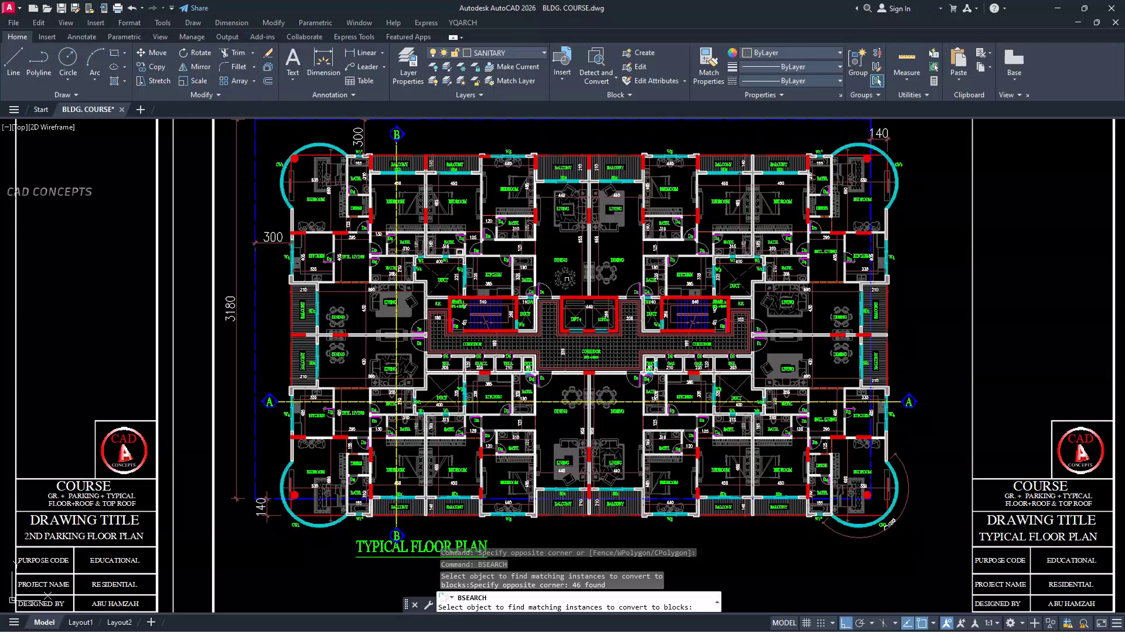
pyautogui.click(564, 273)
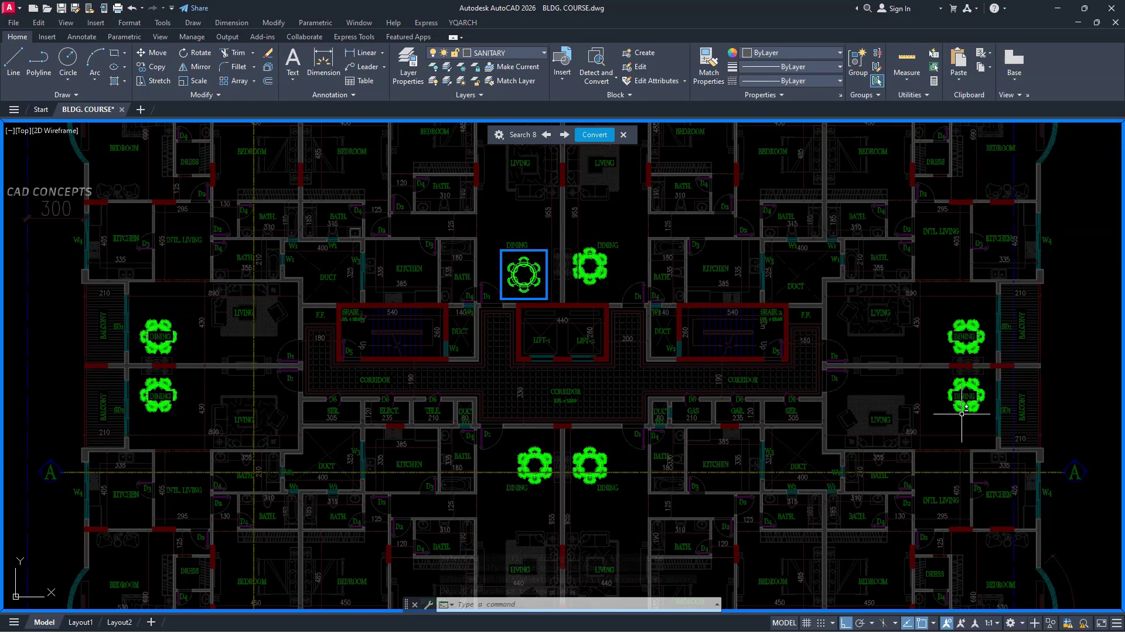
pyautogui.press('Escape')
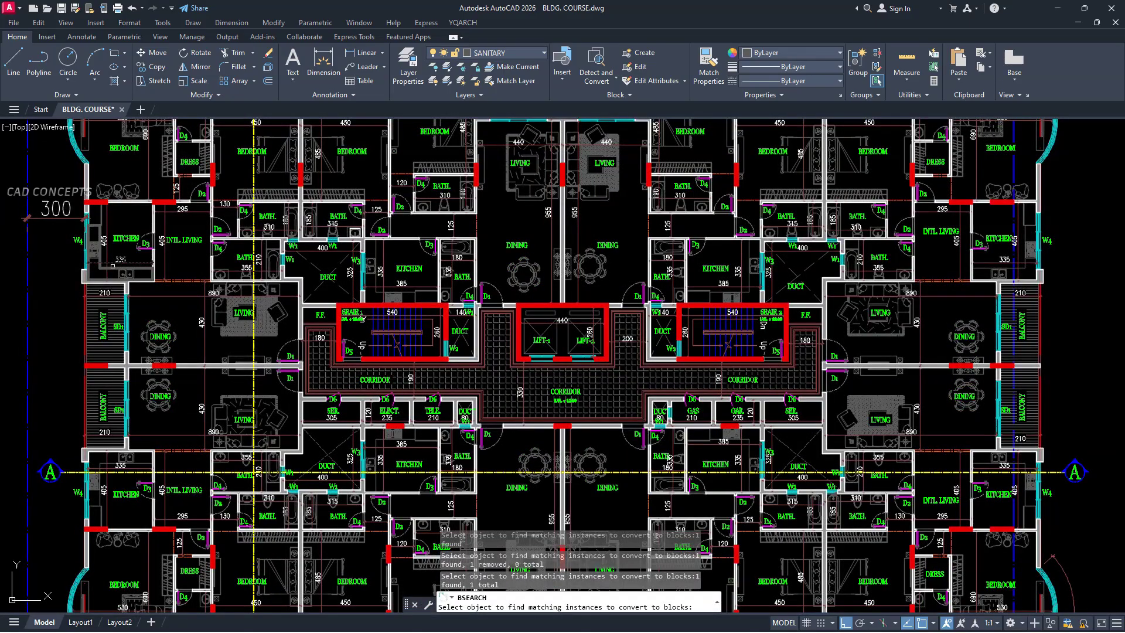
# Search for instances matching the double sink in the upper-left apartment's kitchen, and exclude one found instance from the matches.
pyautogui.click(113, 264)
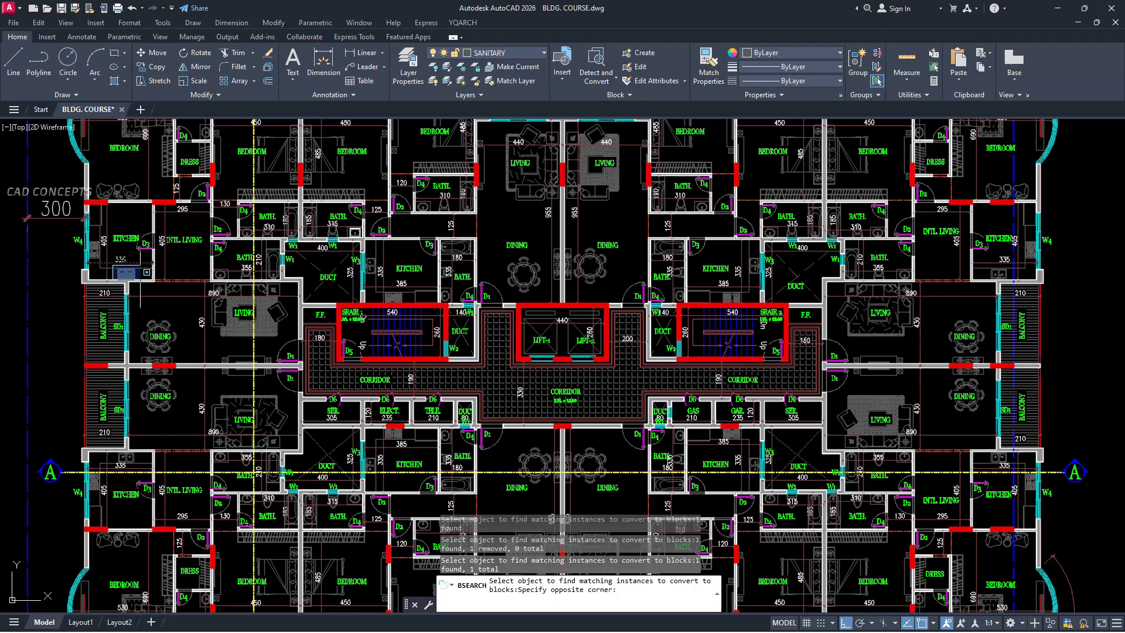
pyautogui.click(147, 273)
pyautogui.keyDown('shift'); pyautogui.click(139, 263); pyautogui.keyUp('shift')
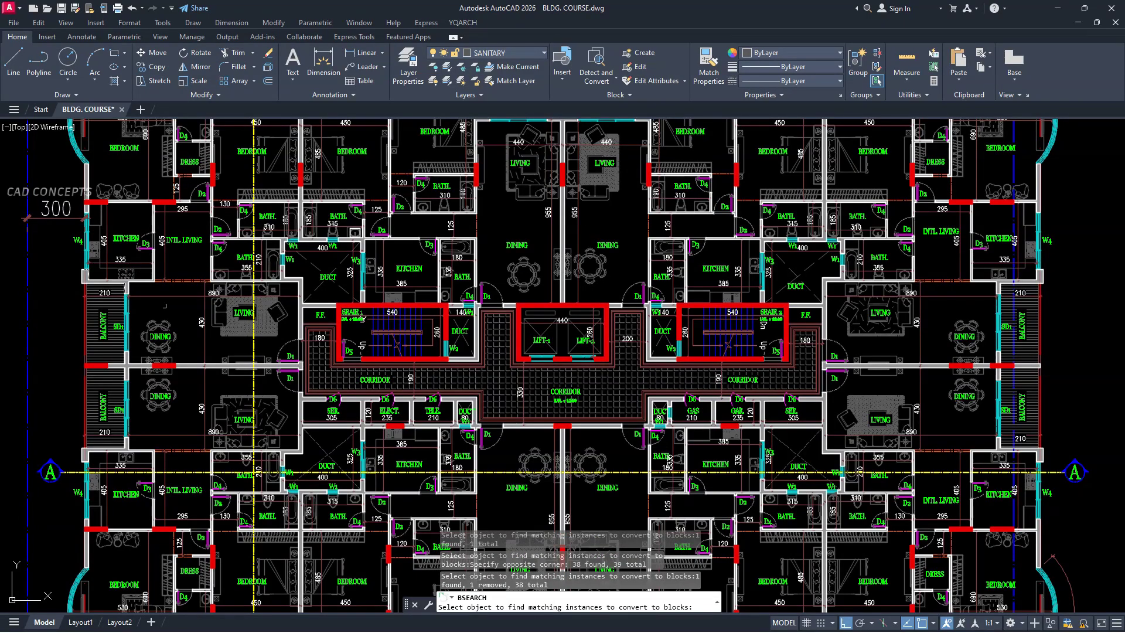
pyautogui.press('Return')
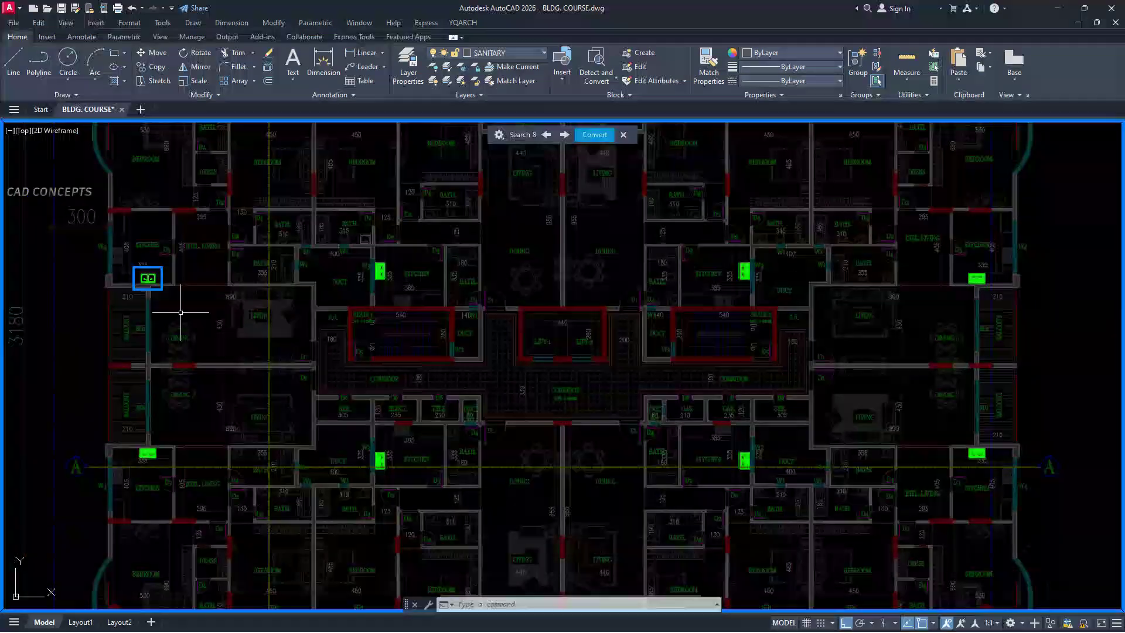
pyautogui.click(744, 271)
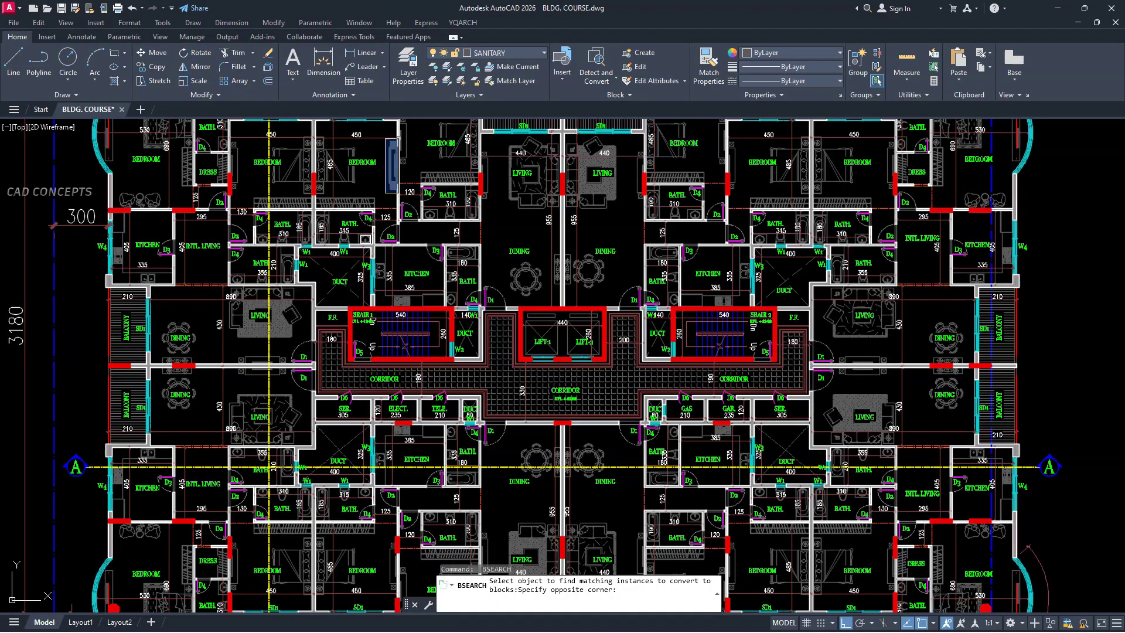
# Find the instances matching a bedroom TV unit with BSEARCH and step through them one by one before closing the search.
pyautogui.click(398, 140)
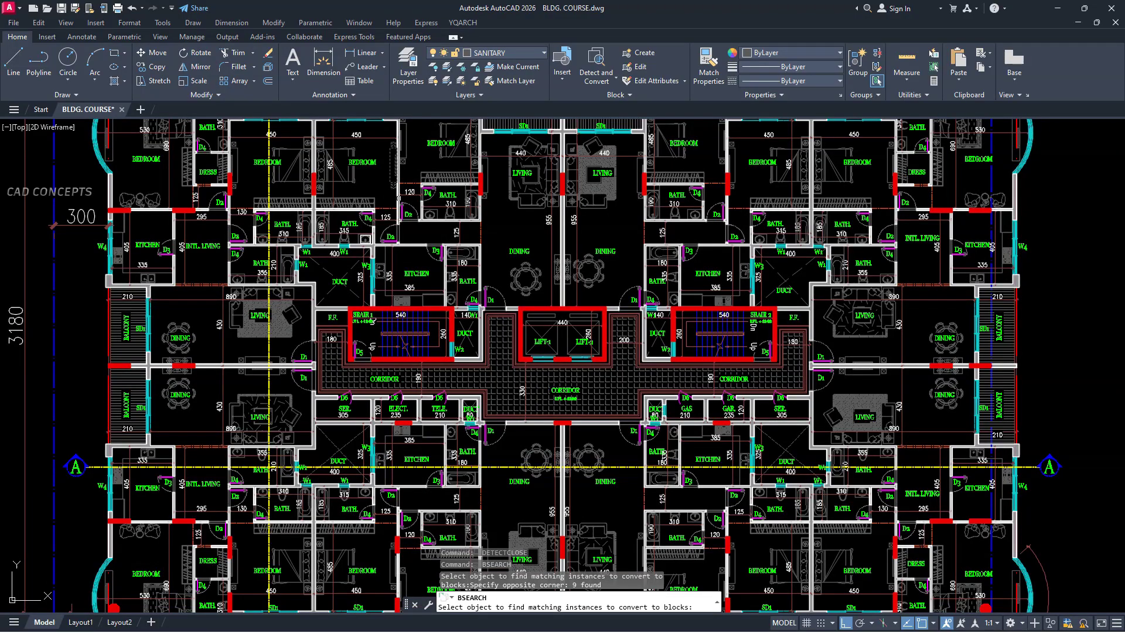
pyautogui.press('Return')
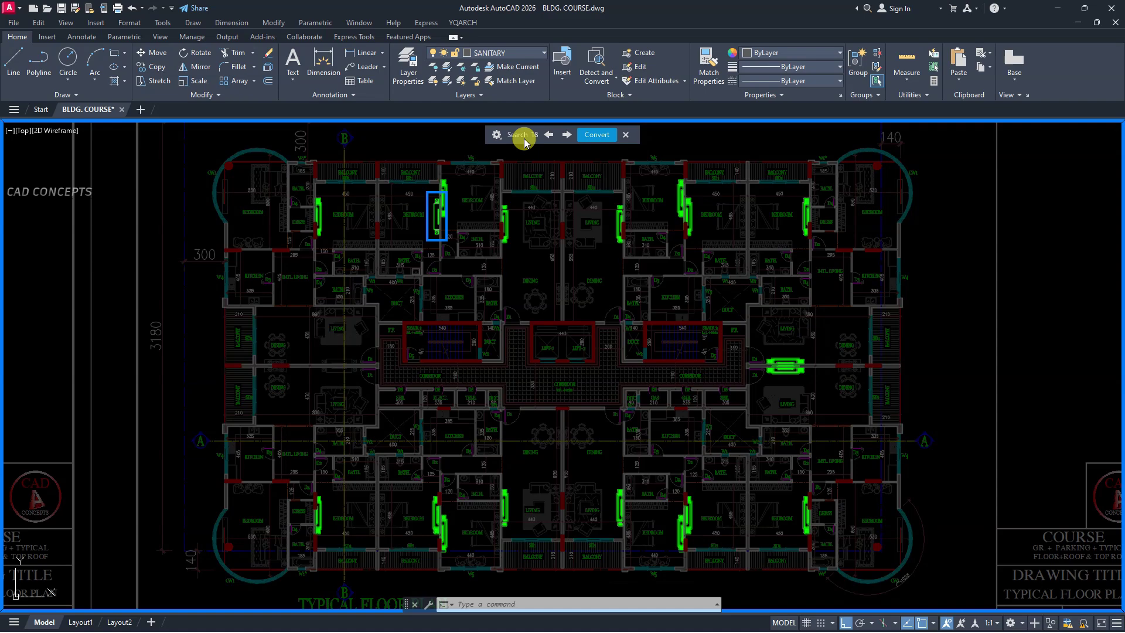
pyautogui.click(566, 135)
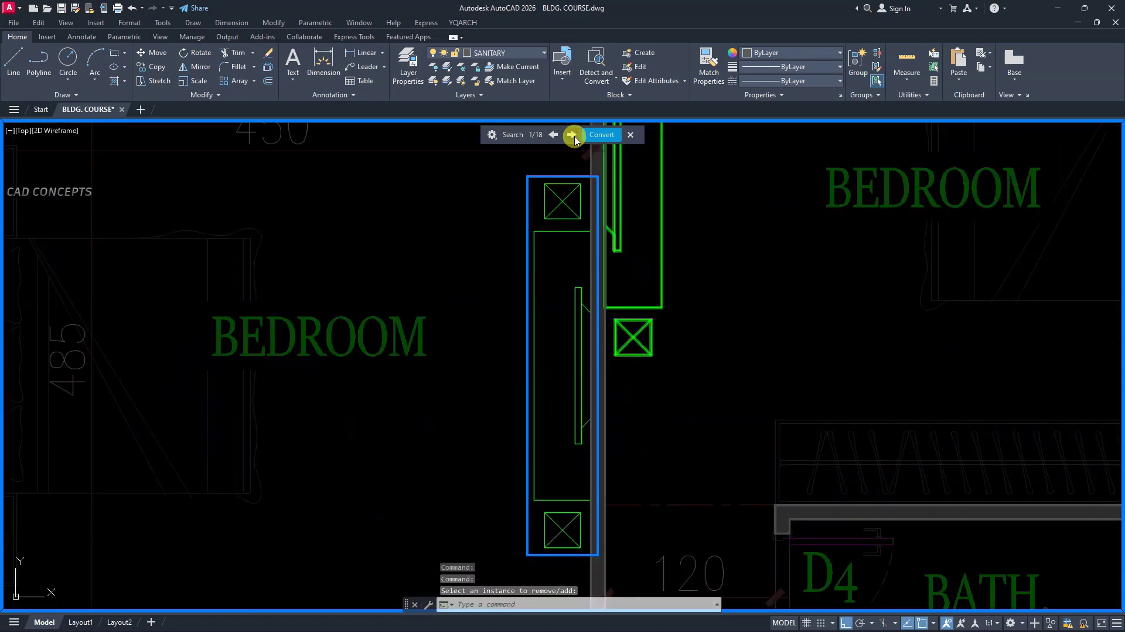
pyautogui.click(572, 135)
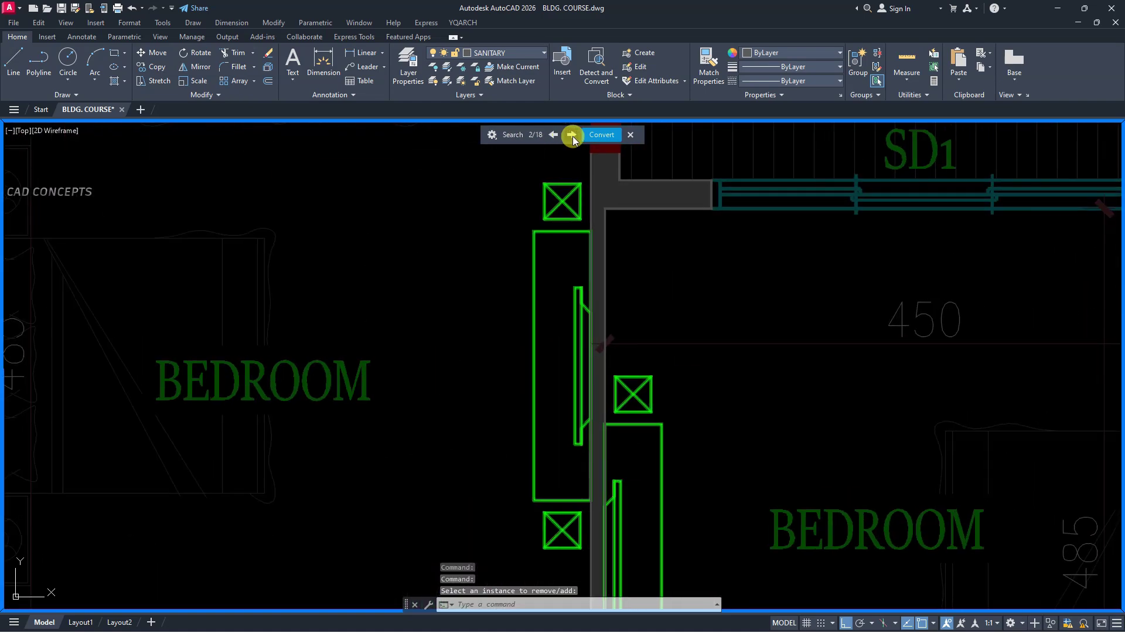
pyautogui.click(572, 135)
pyautogui.click(572, 135)
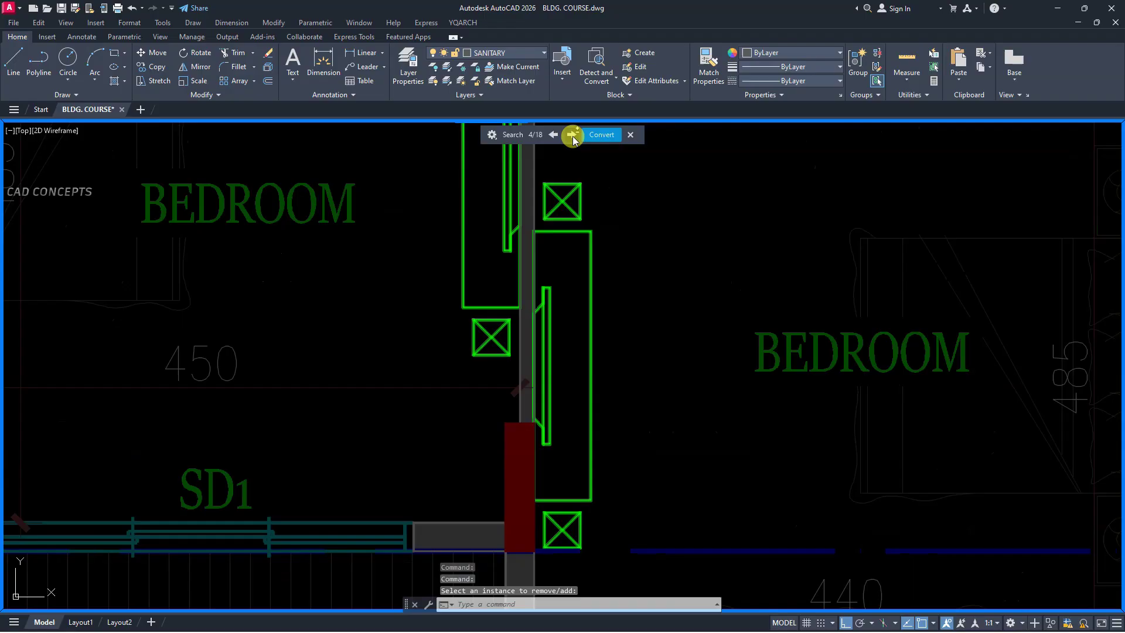
pyautogui.click(572, 135)
pyautogui.click(572, 135)
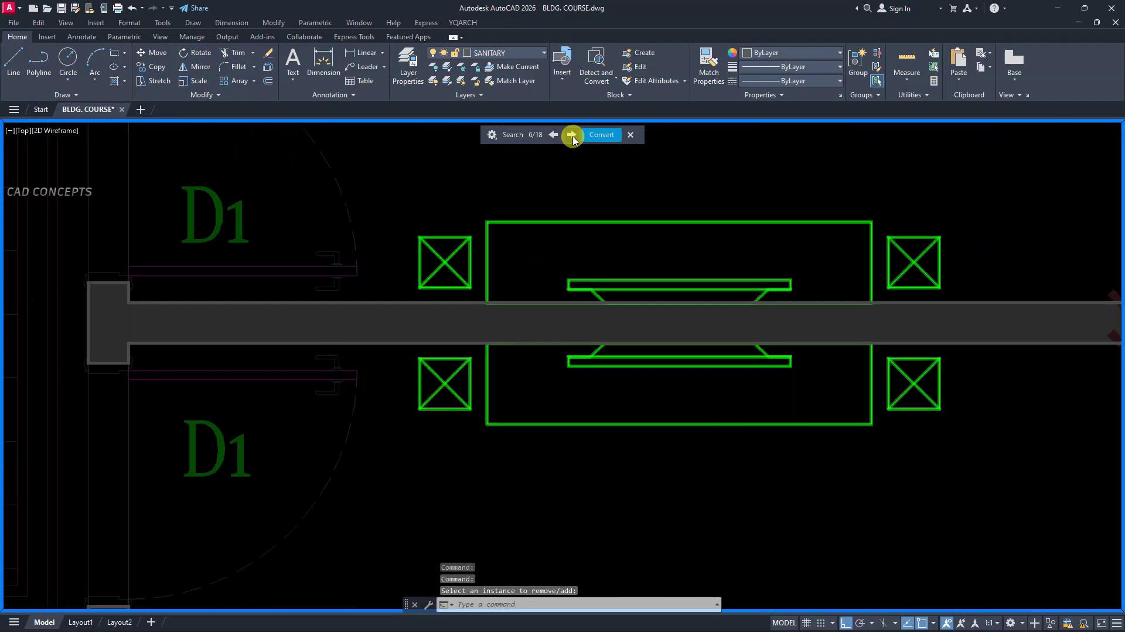
pyautogui.click(572, 135)
pyautogui.click(572, 136)
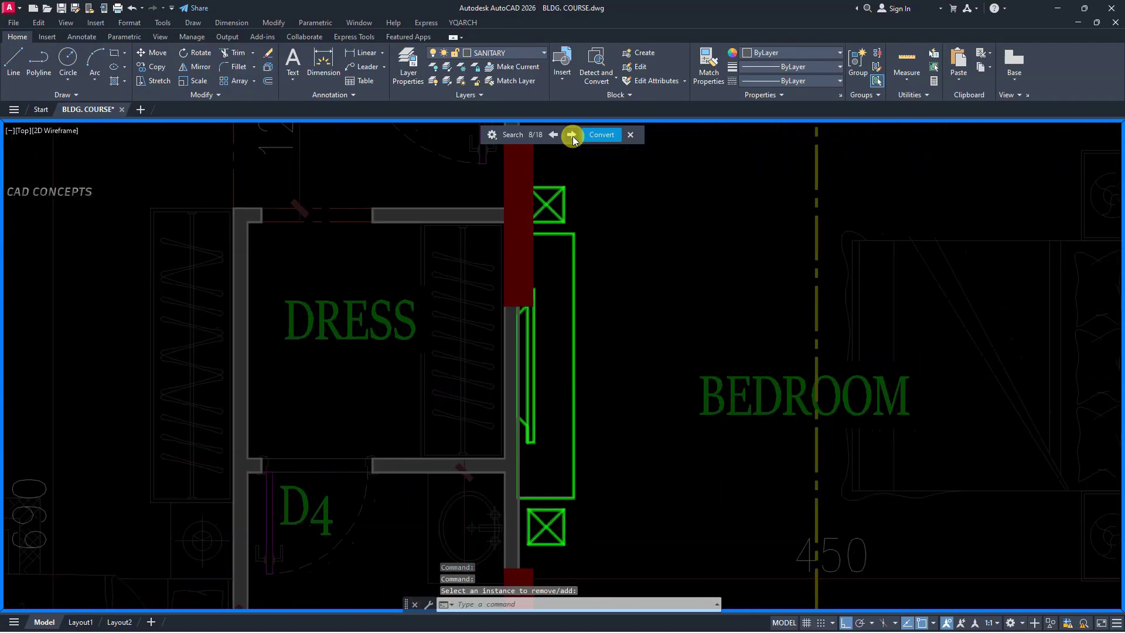
pyautogui.click(572, 136)
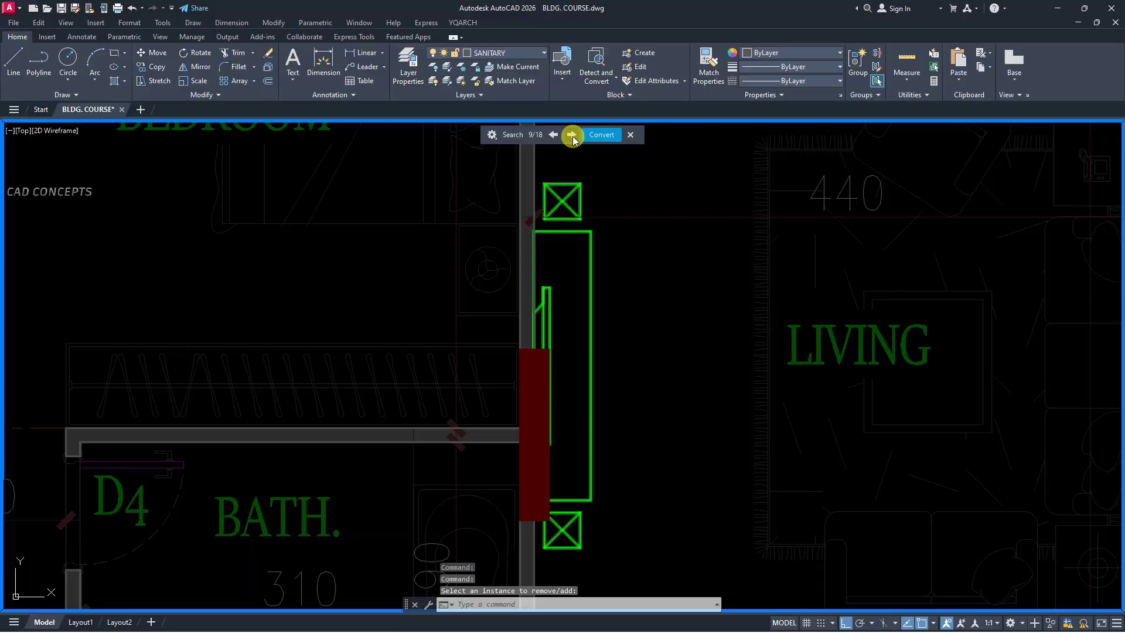
pyautogui.click(571, 135)
pyautogui.click(629, 136)
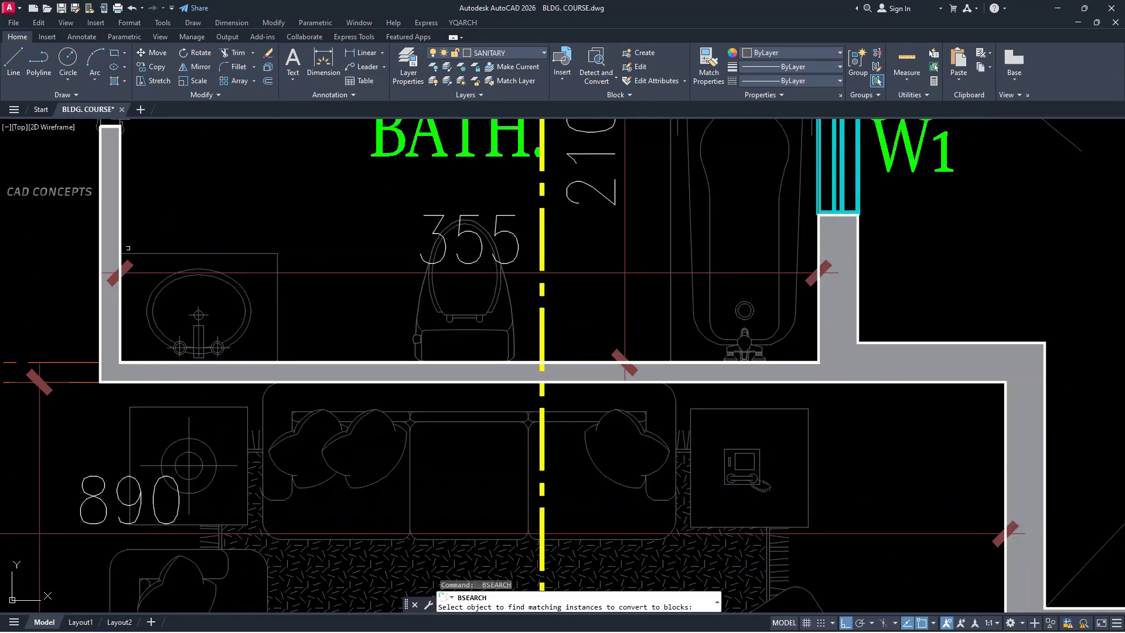
# Run BSEARCH on the wash basin in the bathroom with the 355 dimension to find matching instances.
pyautogui.click(130, 245)
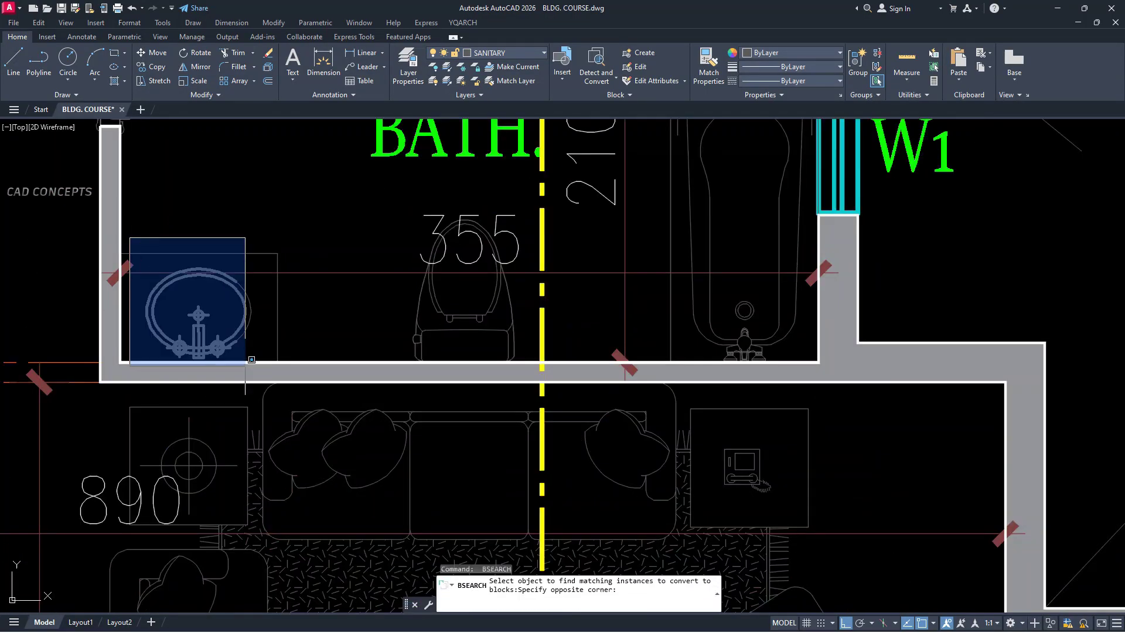
pyautogui.click(276, 339)
pyautogui.press('Return')
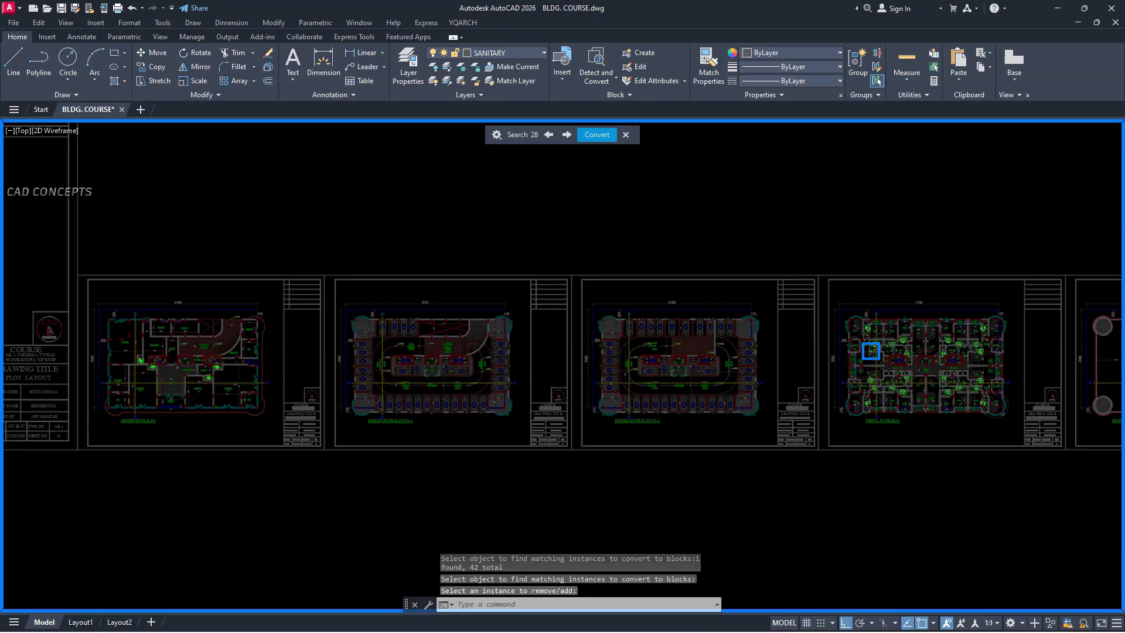
# Examine the highlighted wash basin matches across the ground floor, parking and typical floor plan sheets, and leave the search results.
pyautogui.scroll(7, 971, 384)
pyautogui.moveTo(967, 373); pyautogui.dragTo(641, 474, button='middle')
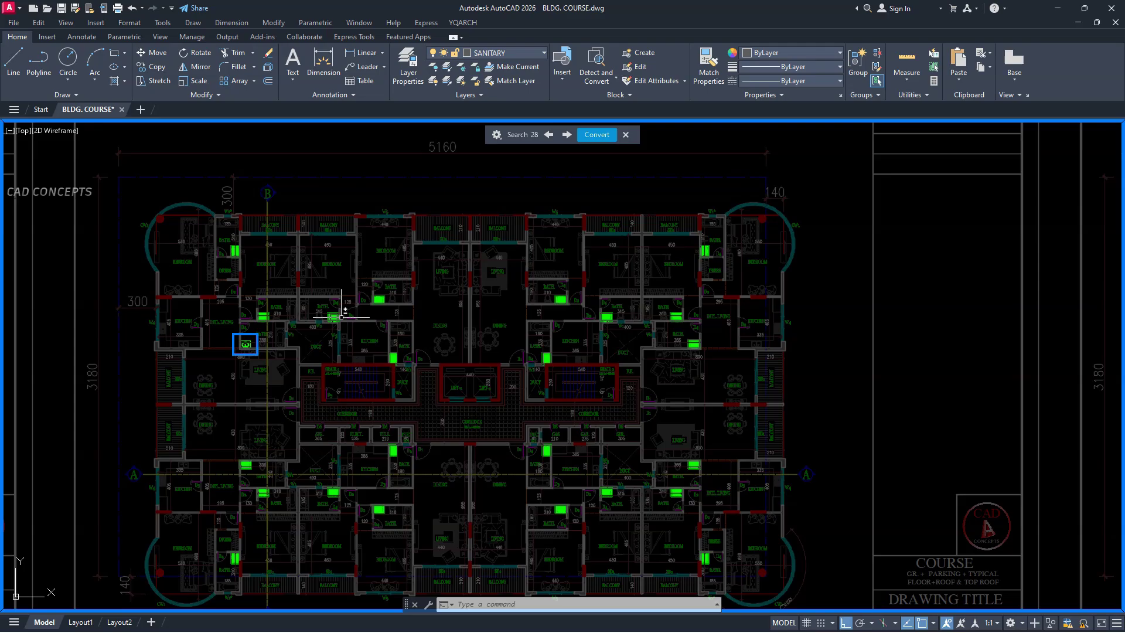
pyautogui.scroll(-5, 765, 235)
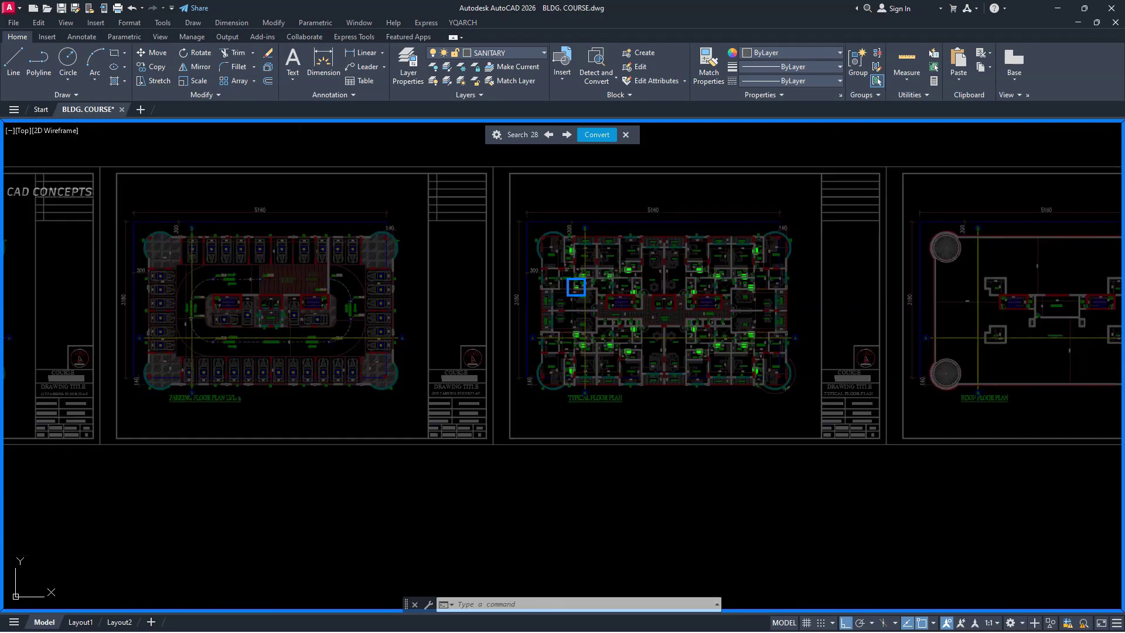
pyautogui.scroll(5, 194, 258)
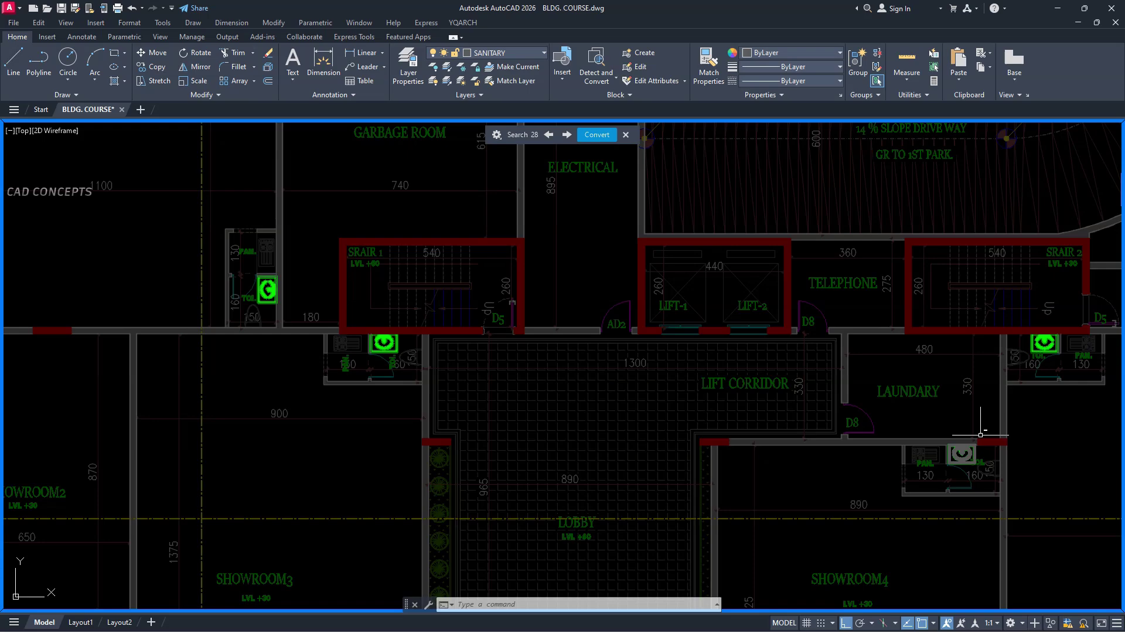
pyautogui.scroll(-4, 135, 269)
pyautogui.scroll(-2, 132, 271)
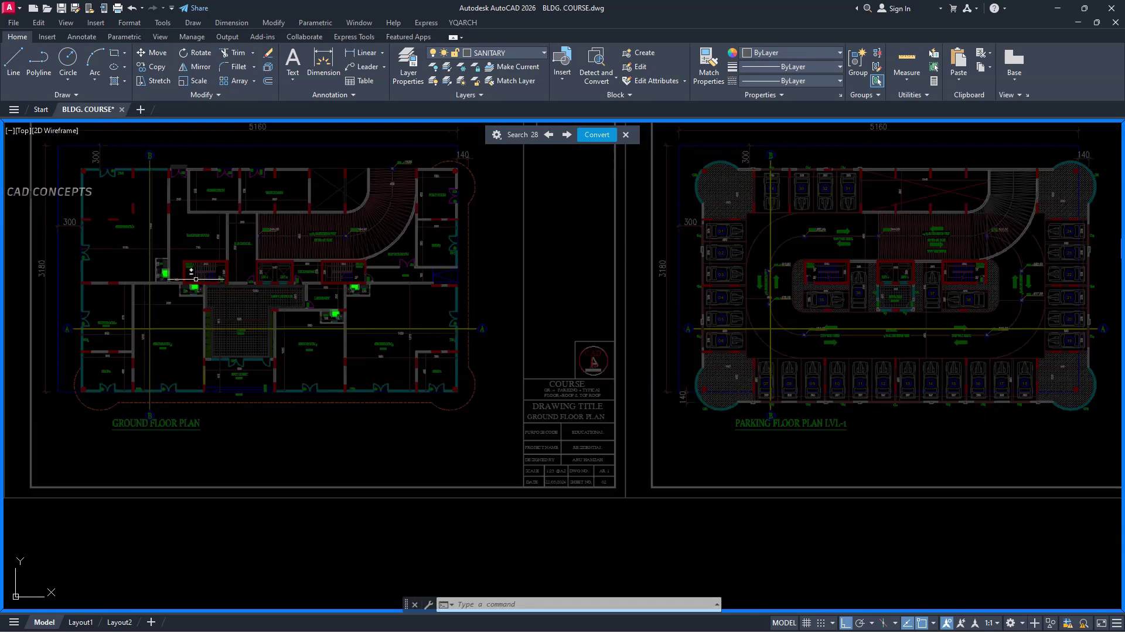
pyautogui.moveTo(741, 351); pyautogui.dragTo(241, 349, button='middle')
pyautogui.moveTo(612, 354); pyautogui.dragTo(177, 352, button='middle')
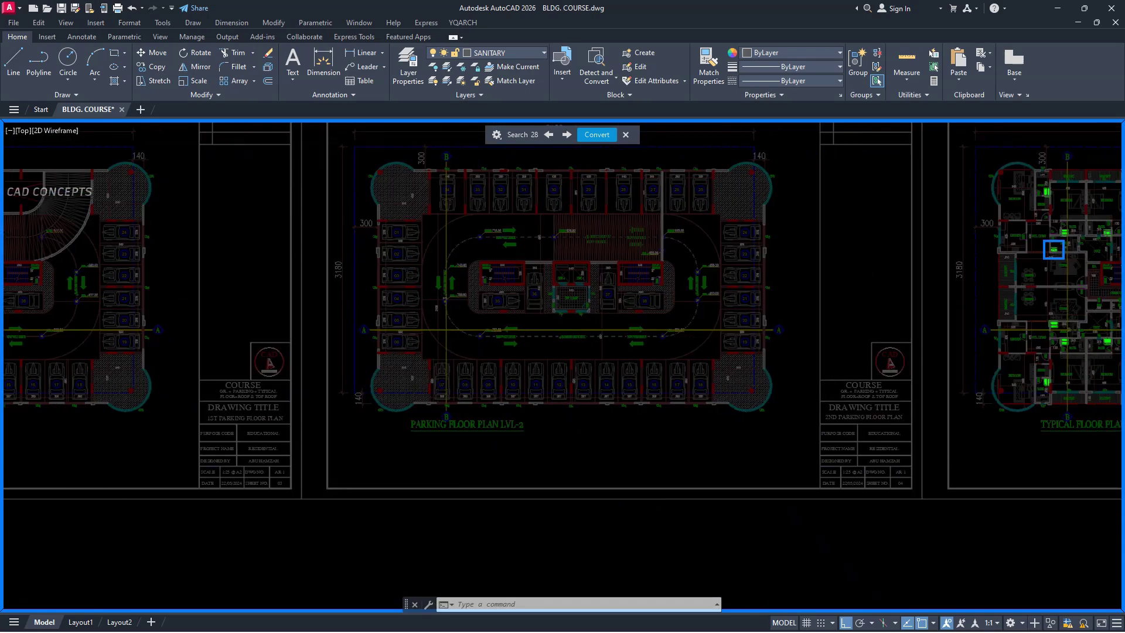
pyautogui.moveTo(736, 362); pyautogui.dragTo(370, 369, button='middle')
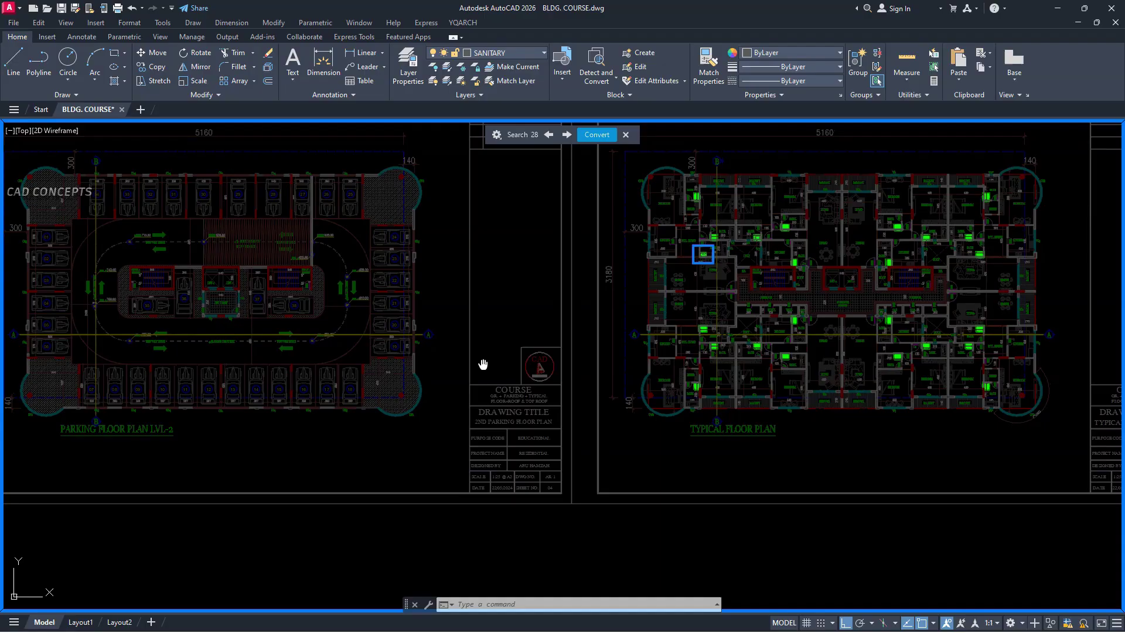
pyautogui.moveTo(719, 363); pyautogui.dragTo(426, 361, button='middle')
pyautogui.click(597, 134)
# Find the instances matching the bathtub in the bathroom with the 310 dimension using BSEARCH, and close the search without converting.
pyautogui.click(249, 155)
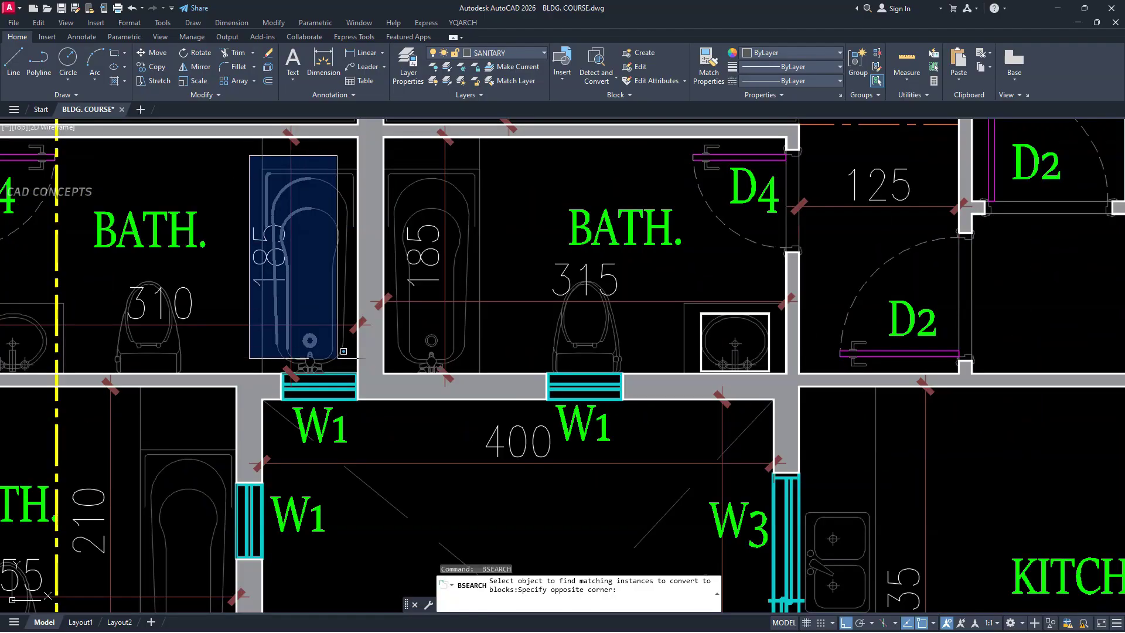
pyautogui.click(349, 377)
pyautogui.click(355, 375)
pyautogui.click(353, 371)
pyautogui.click(360, 371)
pyautogui.click(355, 368)
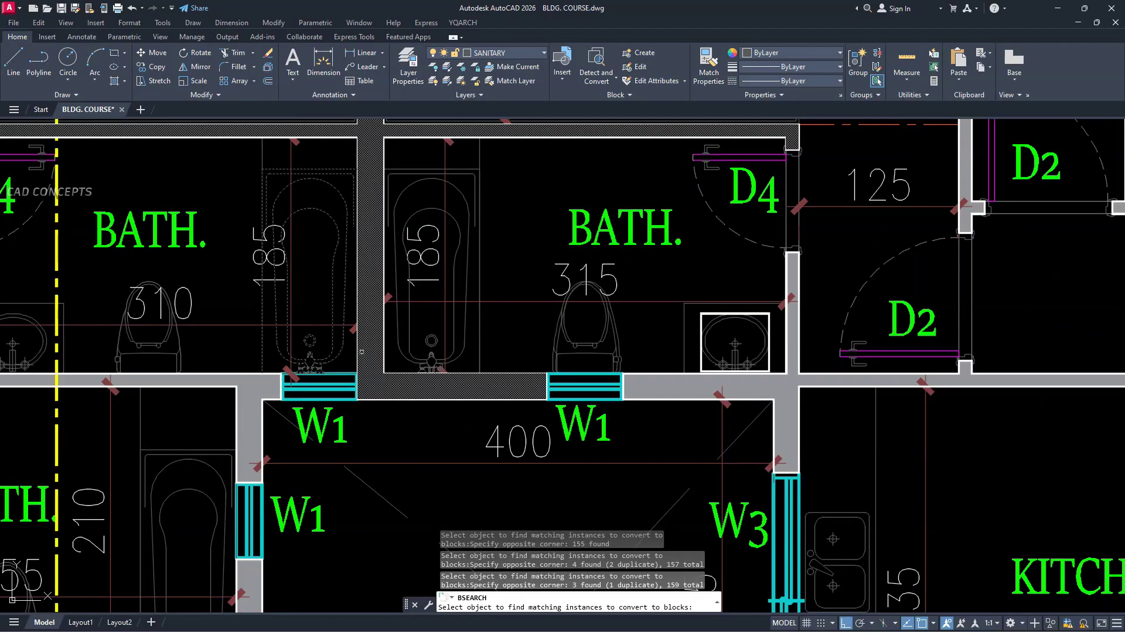
pyautogui.click(393, 350)
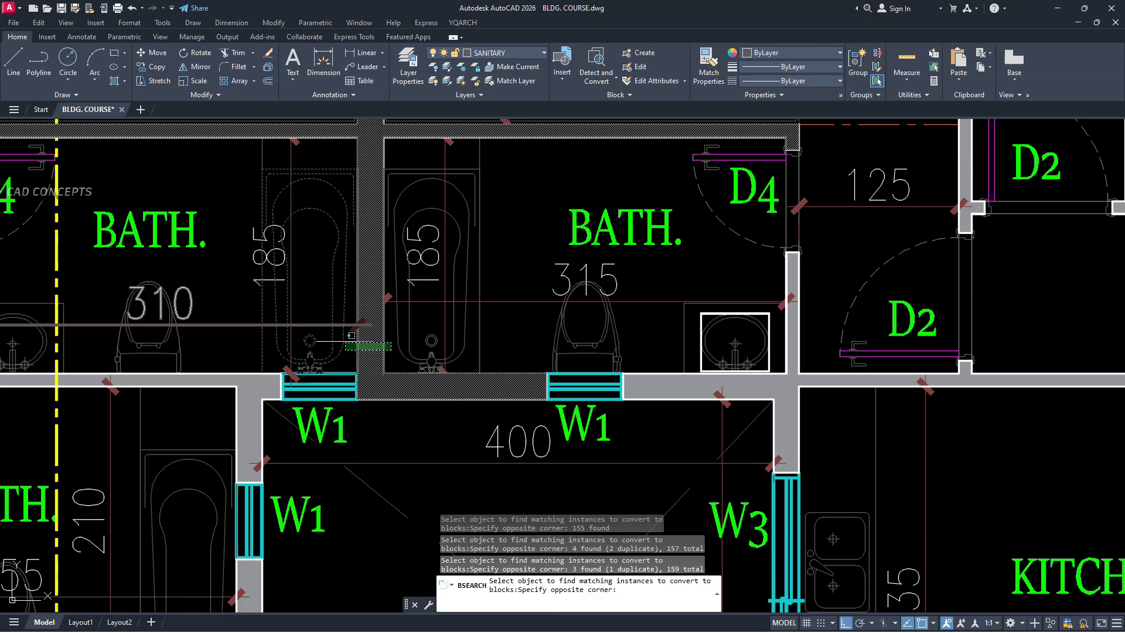
pyautogui.click(403, 343)
pyautogui.scroll(-5, 454, 307)
pyautogui.press('Return')
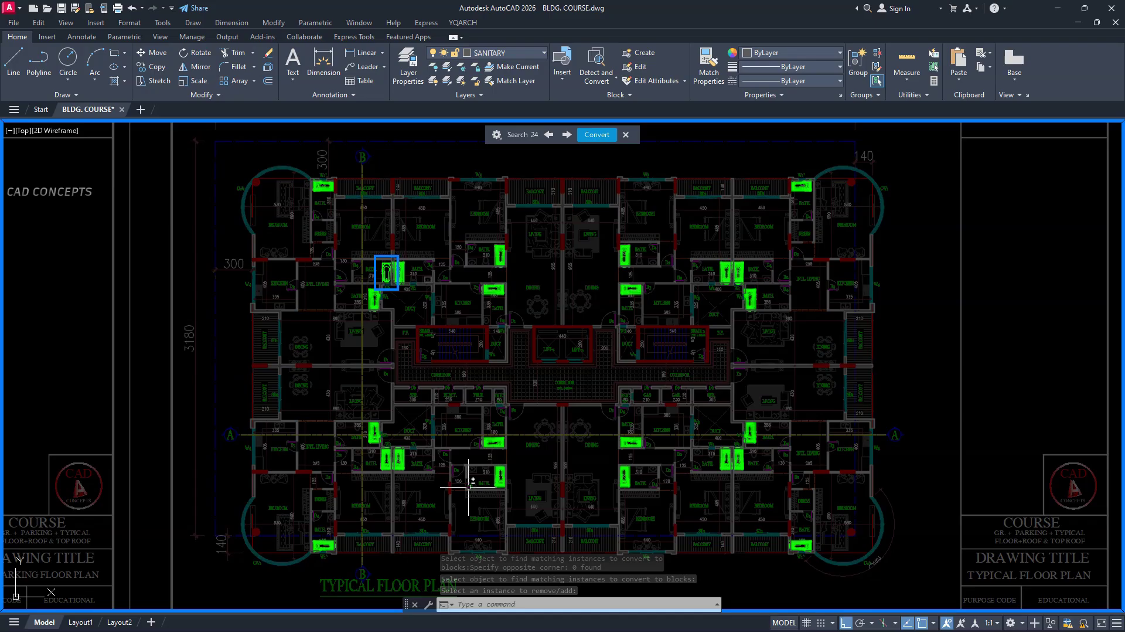
pyautogui.click(627, 134)
# Run BSEARCH on the round dining table in the dining area above LIFT-1 to find matching instances.
pyautogui.scroll(4, 531, 307)
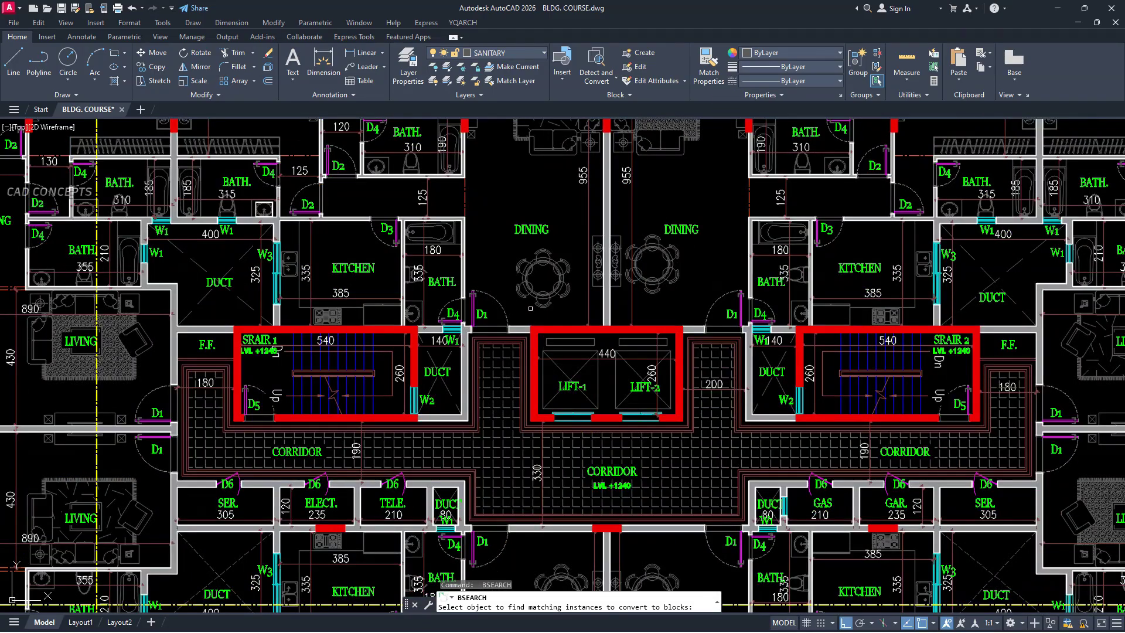
pyautogui.click(511, 314)
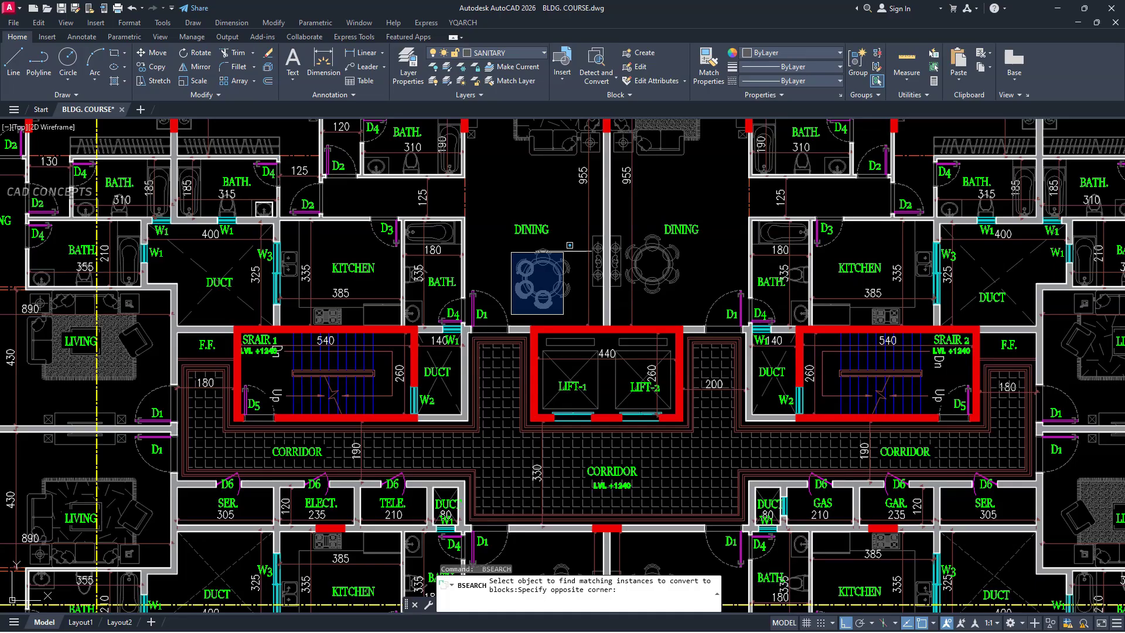
pyautogui.click(600, 213)
pyautogui.scroll(-2, 504, 262)
pyautogui.scroll(-2, 505, 259)
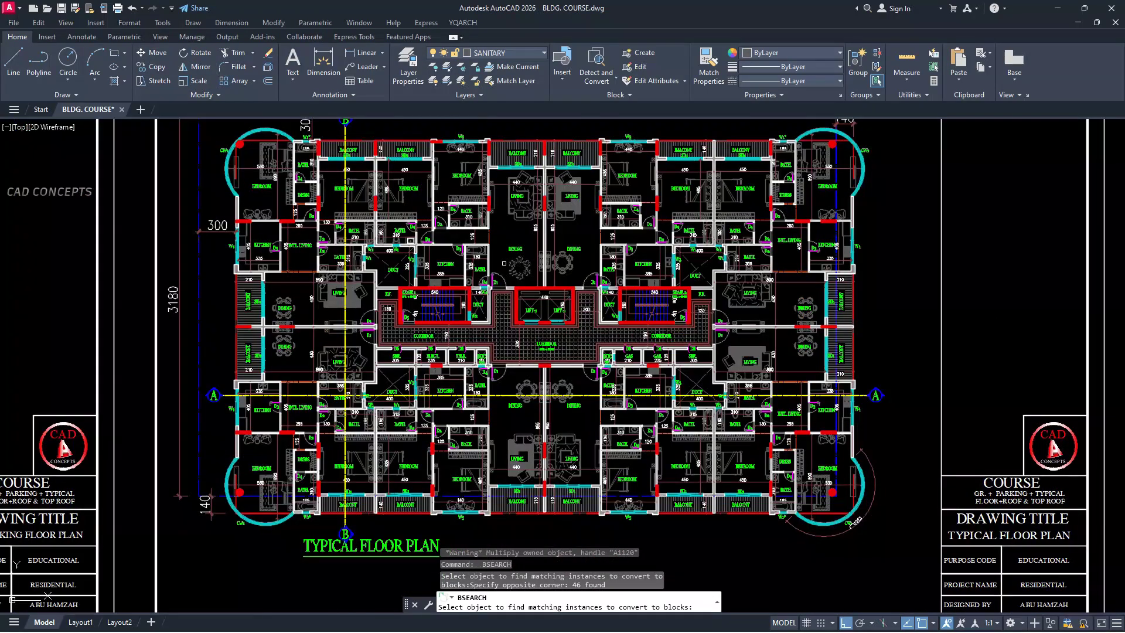
pyautogui.press('Return')
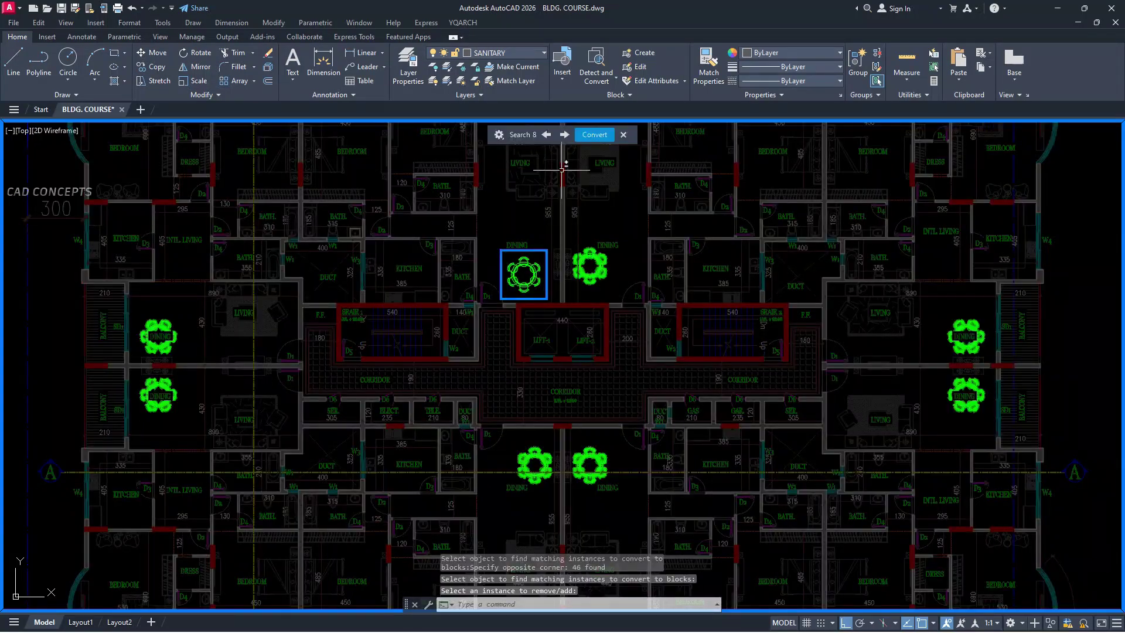
# Convert the found dining tables to a new block named DINING TABLE assigned to the ALHATCH layer.
pyautogui.click(593, 135)
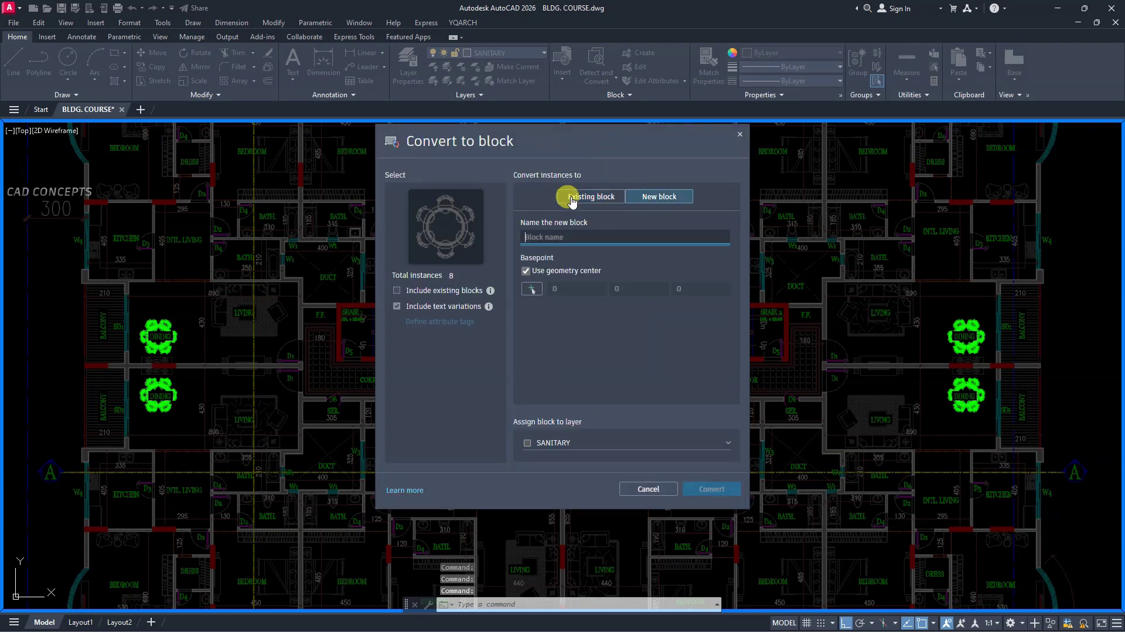
pyautogui.click(659, 200)
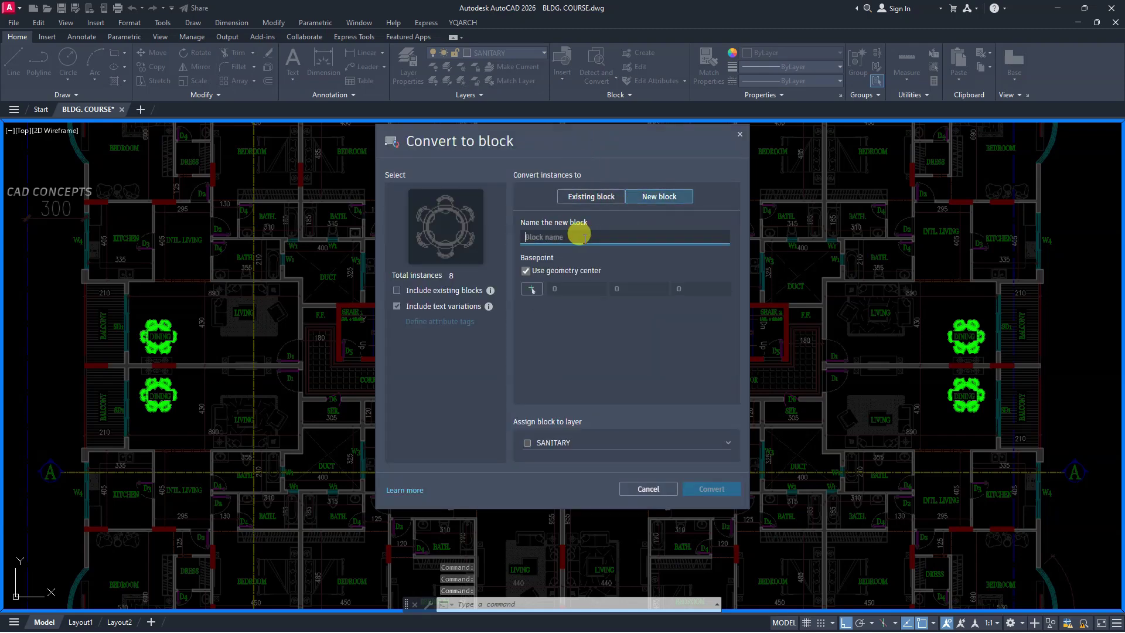
pyautogui.click(542, 237)
pyautogui.write('DINING TABLE')
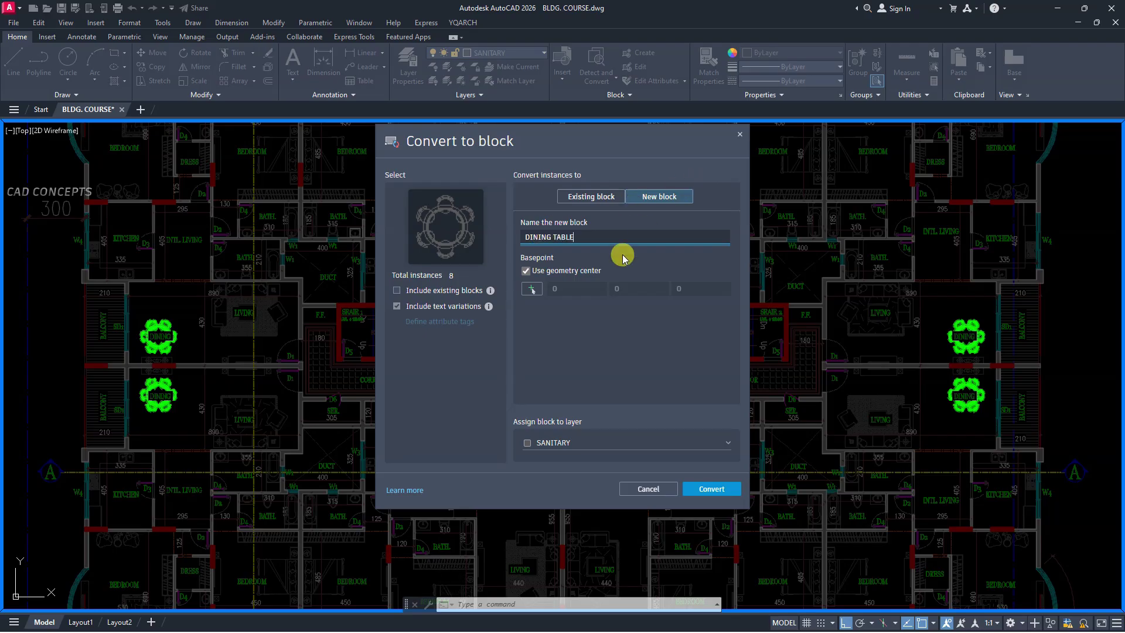
pyautogui.click(554, 442)
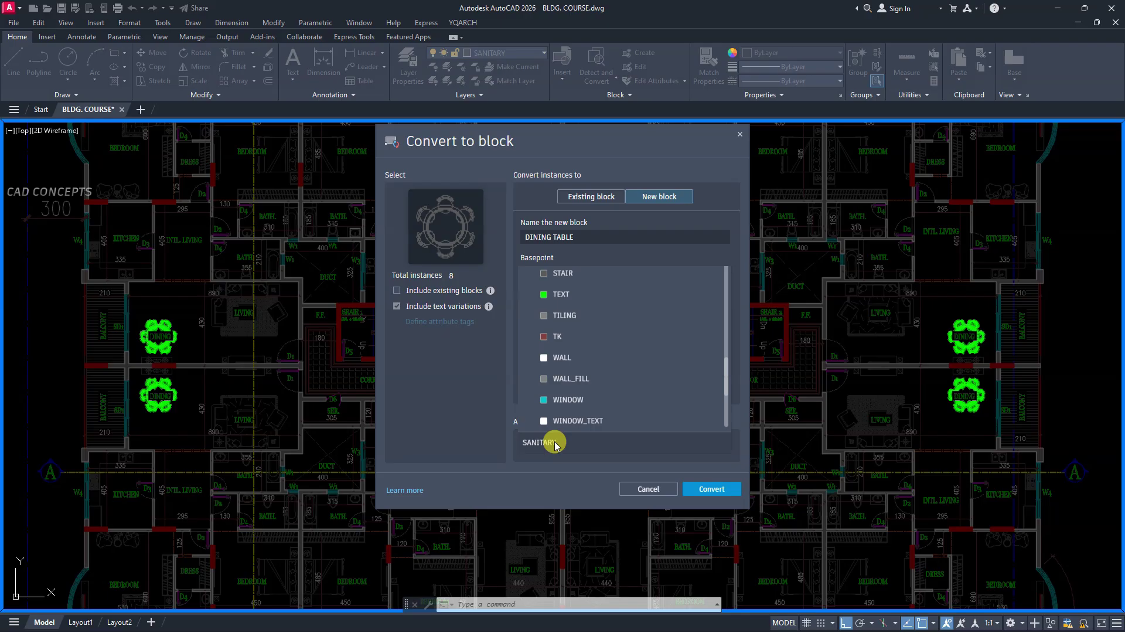
pyautogui.scroll(-10, 571, 328)
pyautogui.scroll(10, 566, 380)
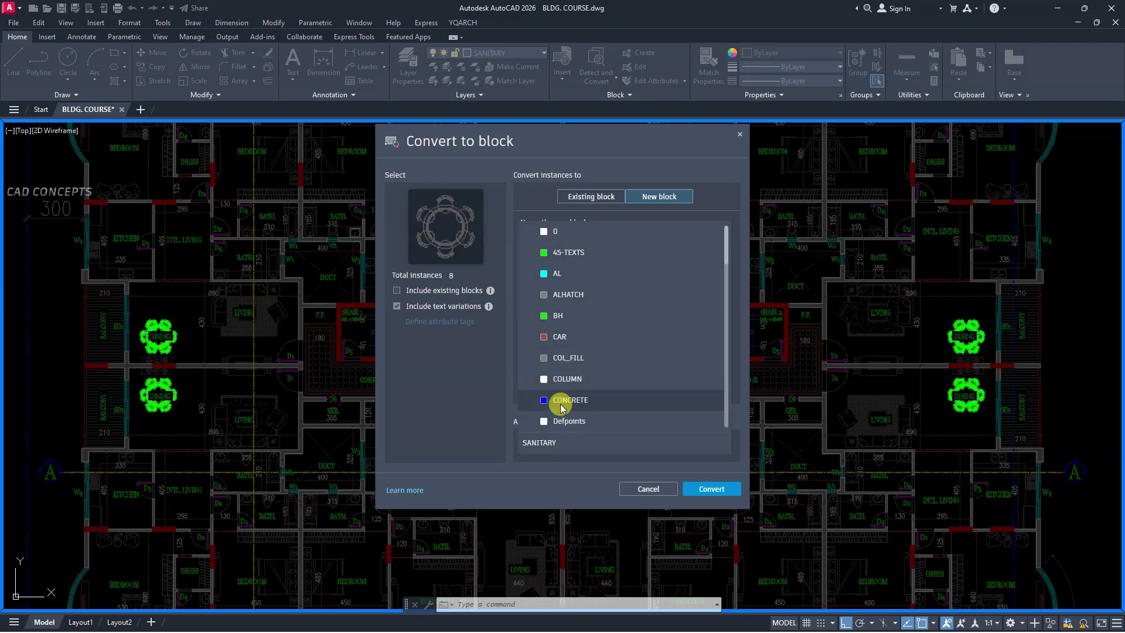
pyautogui.click(575, 294)
pyautogui.click(710, 489)
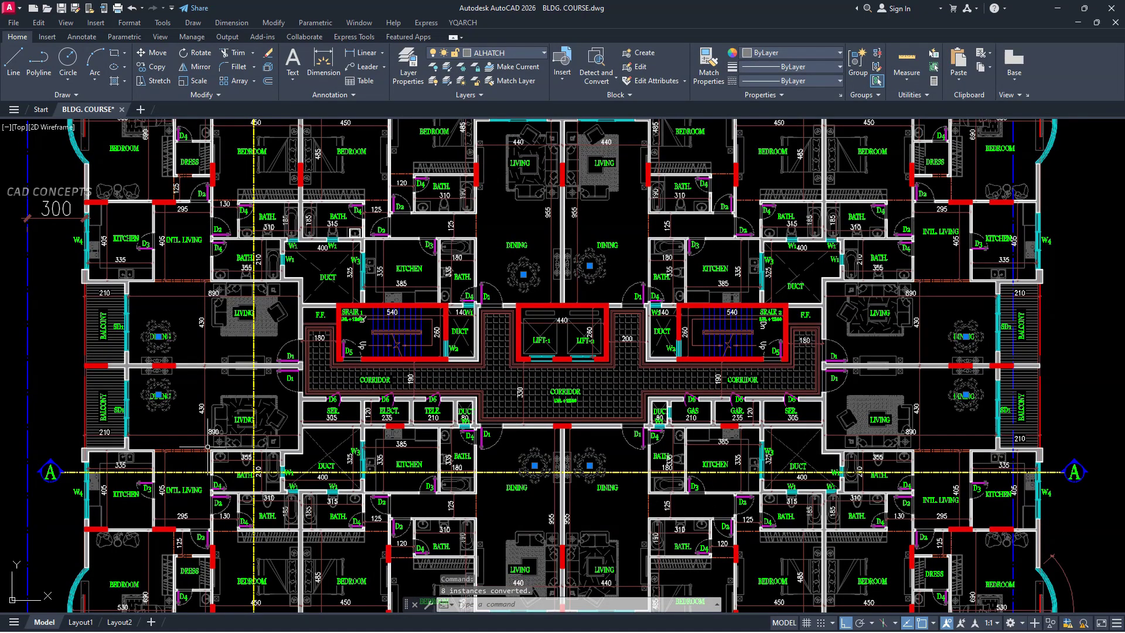
# Copy the converted dining table blocks into the empty area above the typical floor plan sheet.
pyautogui.write('co')
pyautogui.press('Return')
pyautogui.scroll(-5, 445, 468)
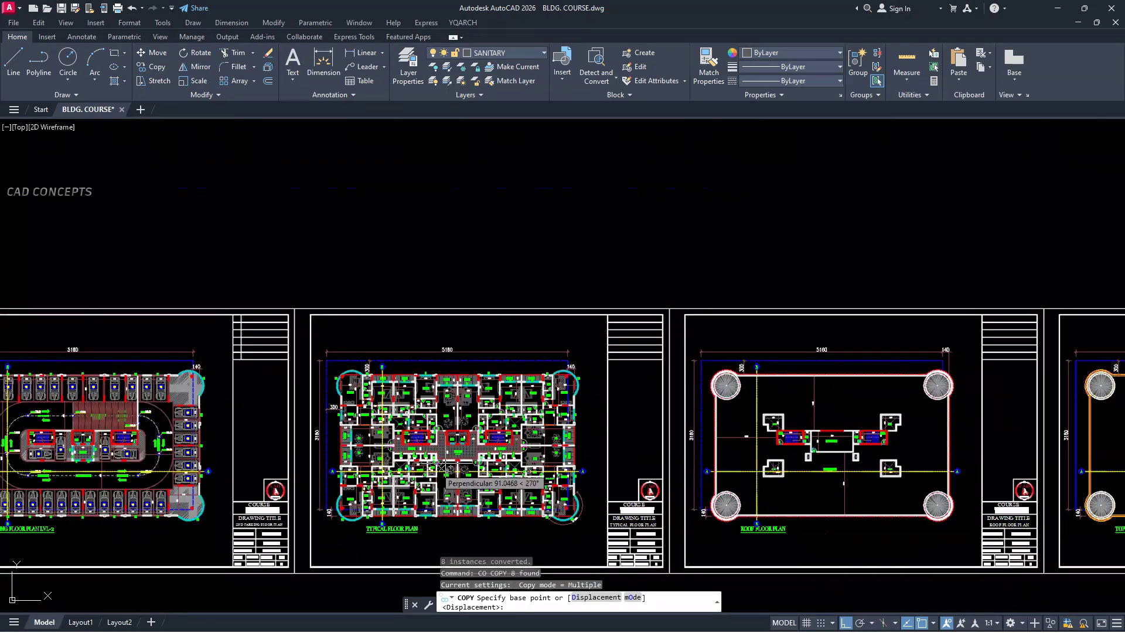
pyautogui.click(445, 469)
pyautogui.click(487, 193)
pyautogui.press('Escape')
pyautogui.scroll(5, 404, 164)
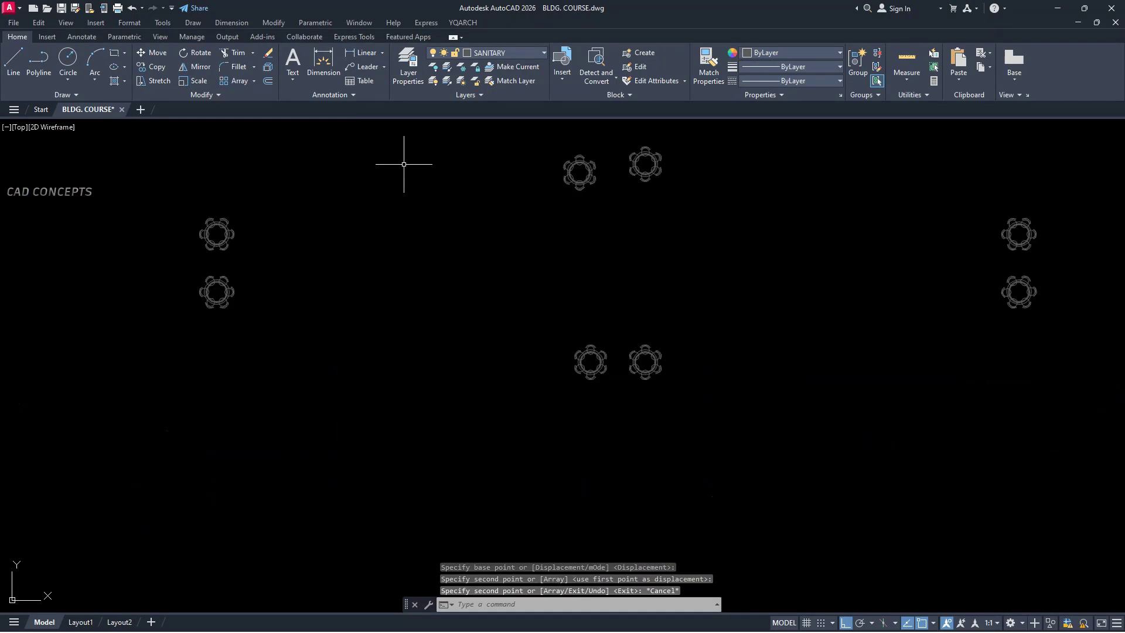
# Check the block definition behind several of the copied dining tables in Edit Block Definition, cancelling without editing.
pyautogui.doubleClick(233, 240)
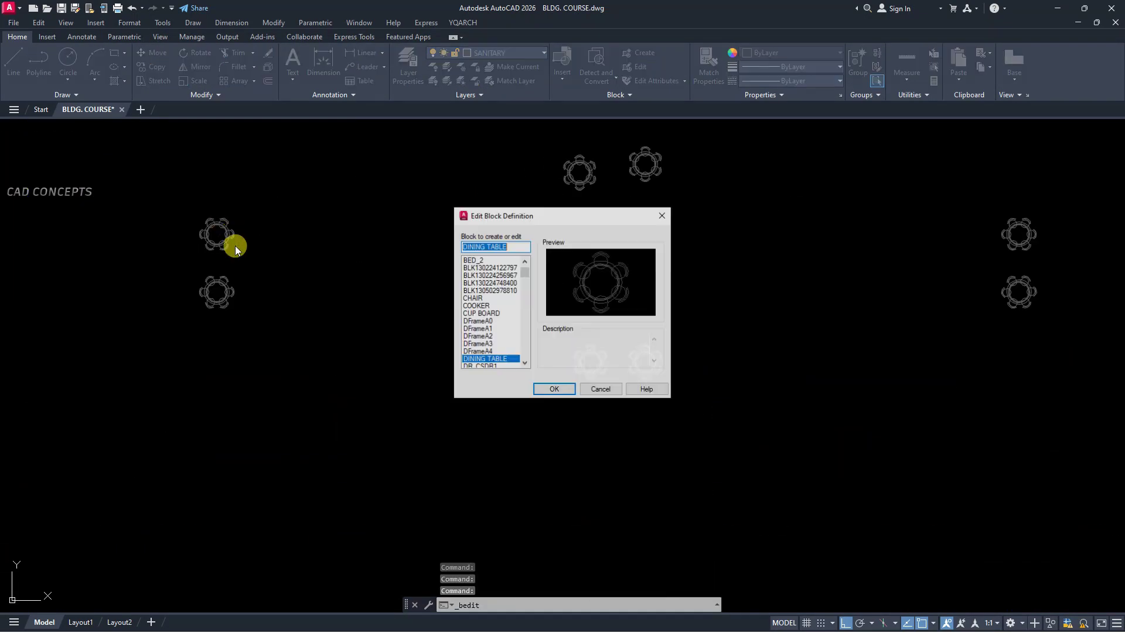
pyautogui.press('Escape')
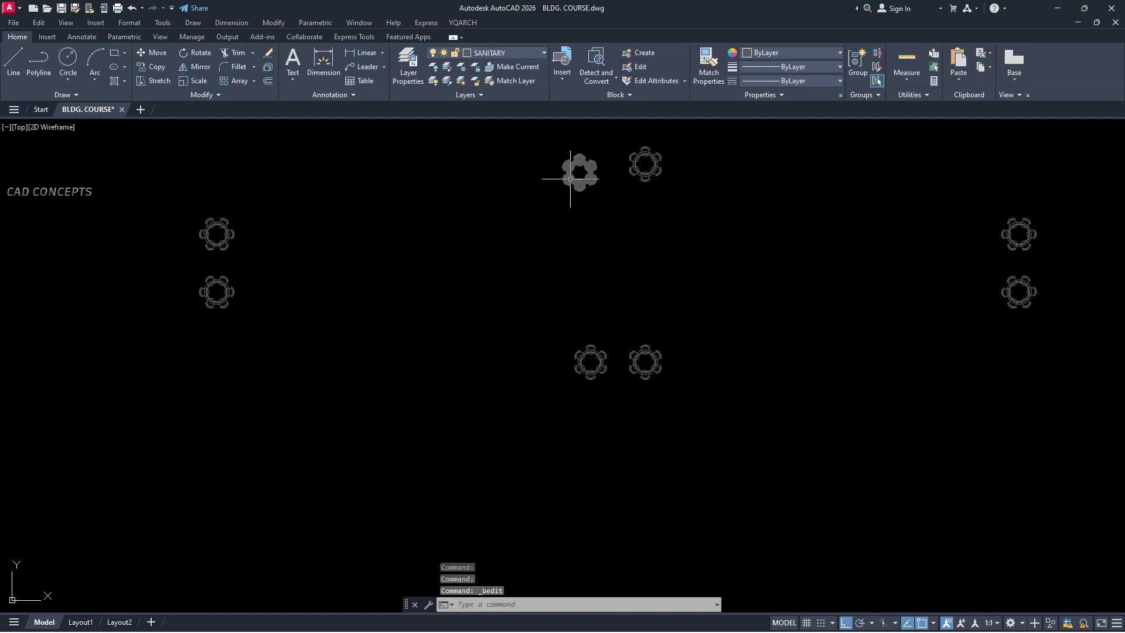
pyautogui.doubleClick(573, 178)
pyautogui.press('Escape')
pyautogui.doubleClick(629, 174)
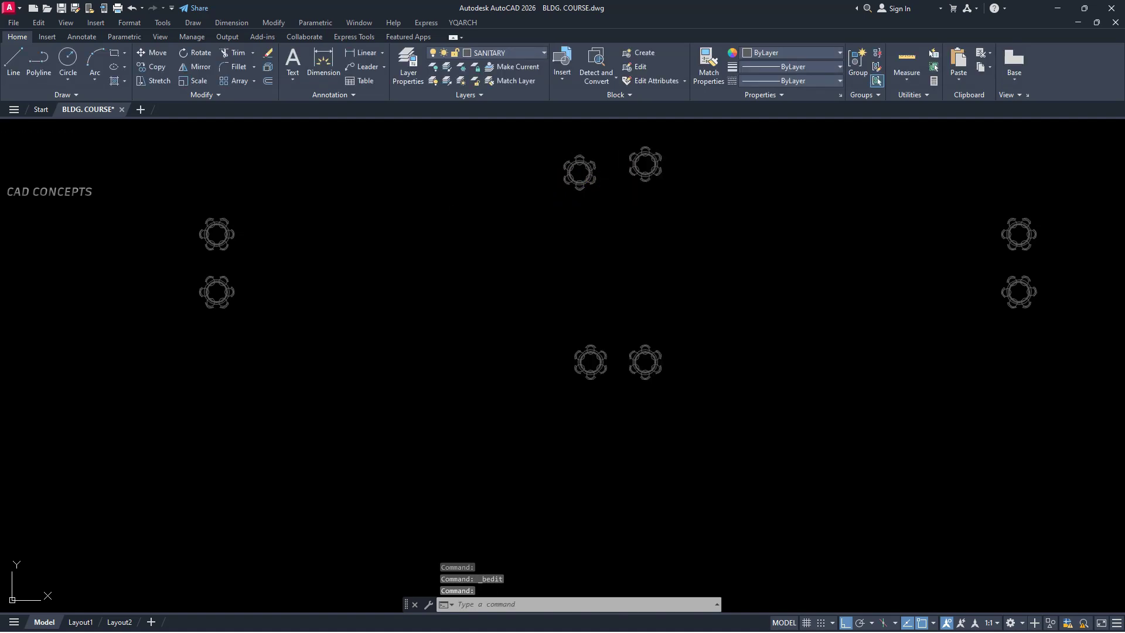
pyautogui.press('Escape')
pyautogui.click(1033, 245)
pyautogui.press('Escape')
pyautogui.doubleClick(1026, 246)
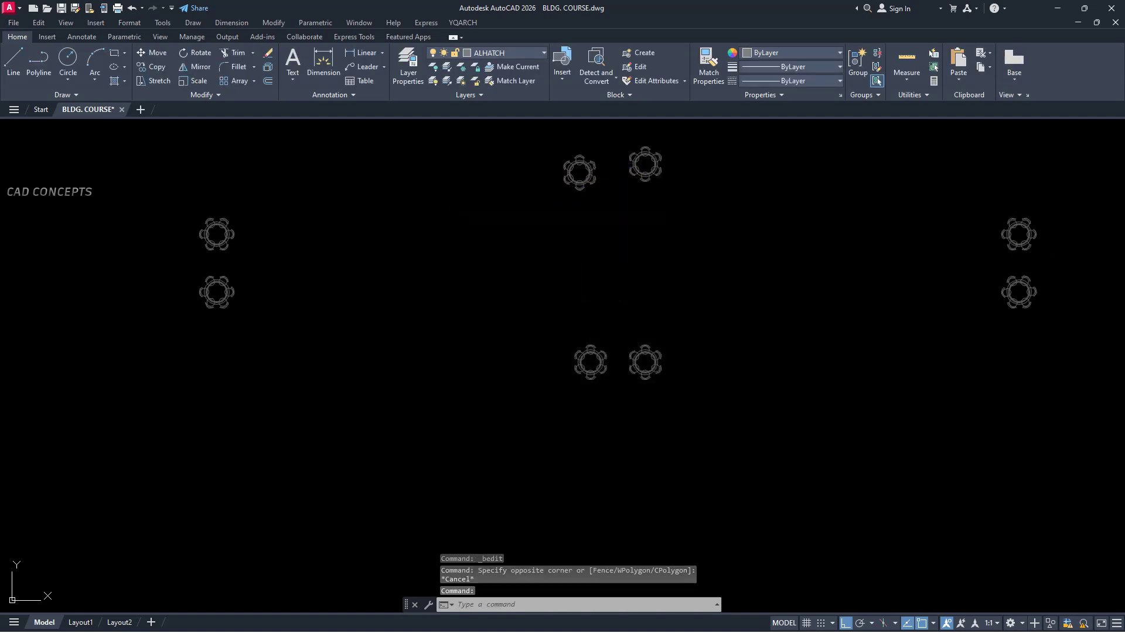
pyautogui.press('Escape')
# Select the dining tables in the typical floor plan individually to check they are blocks, and clear the selection.
pyautogui.scroll(-4, 661, 211)
pyautogui.scroll(-3, 660, 217)
pyautogui.scroll(5, 737, 371)
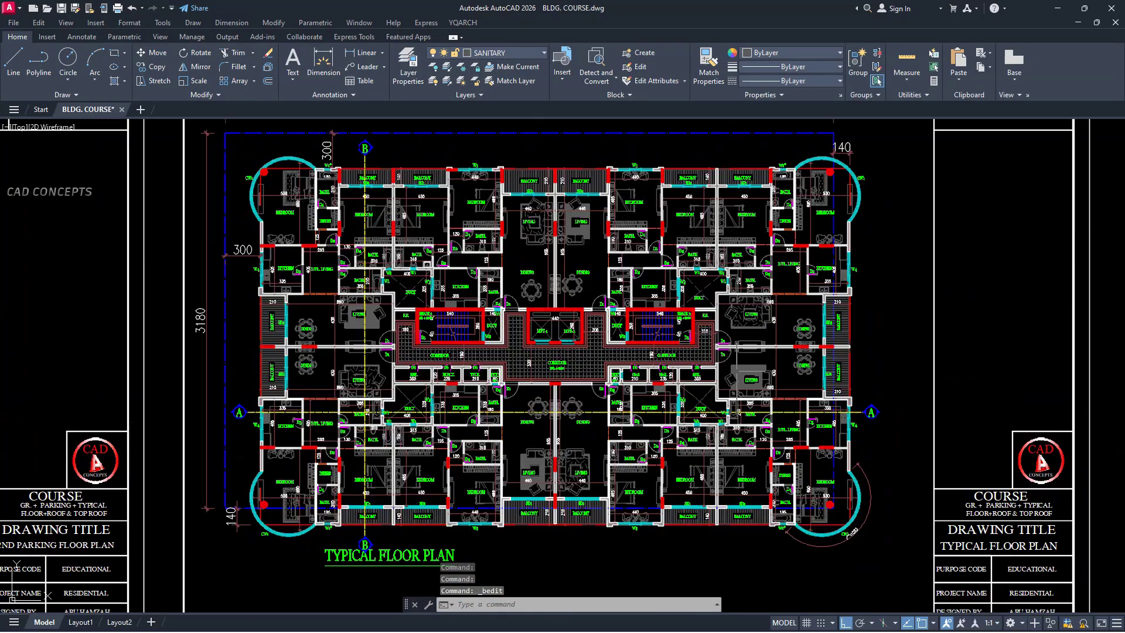
pyautogui.click(798, 321)
pyautogui.click(795, 367)
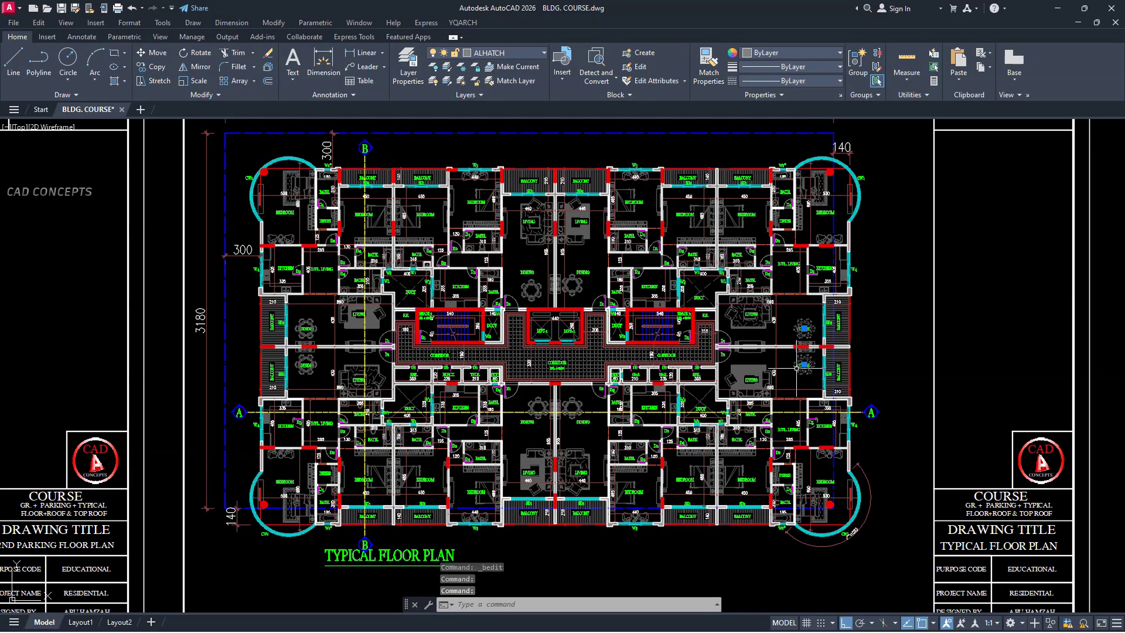
pyautogui.click(530, 290)
pyautogui.click(572, 285)
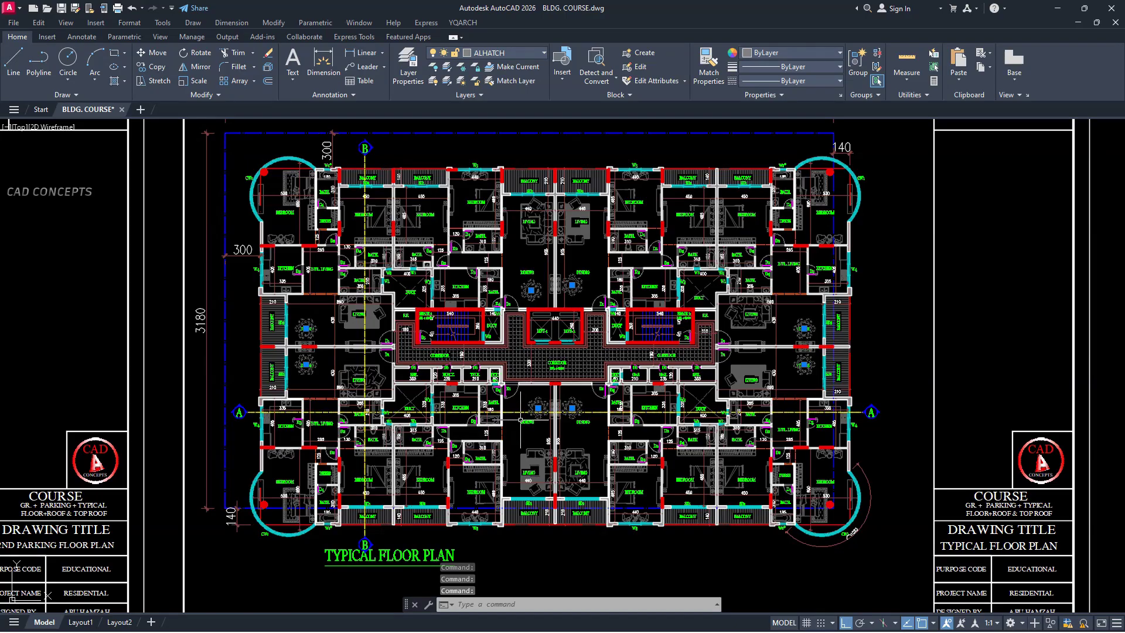
pyautogui.press('Escape')
# Delete the copied dining table blocks above the typical floor plan sheet.
pyautogui.scroll(-4, 498, 472)
pyautogui.click(383, 235)
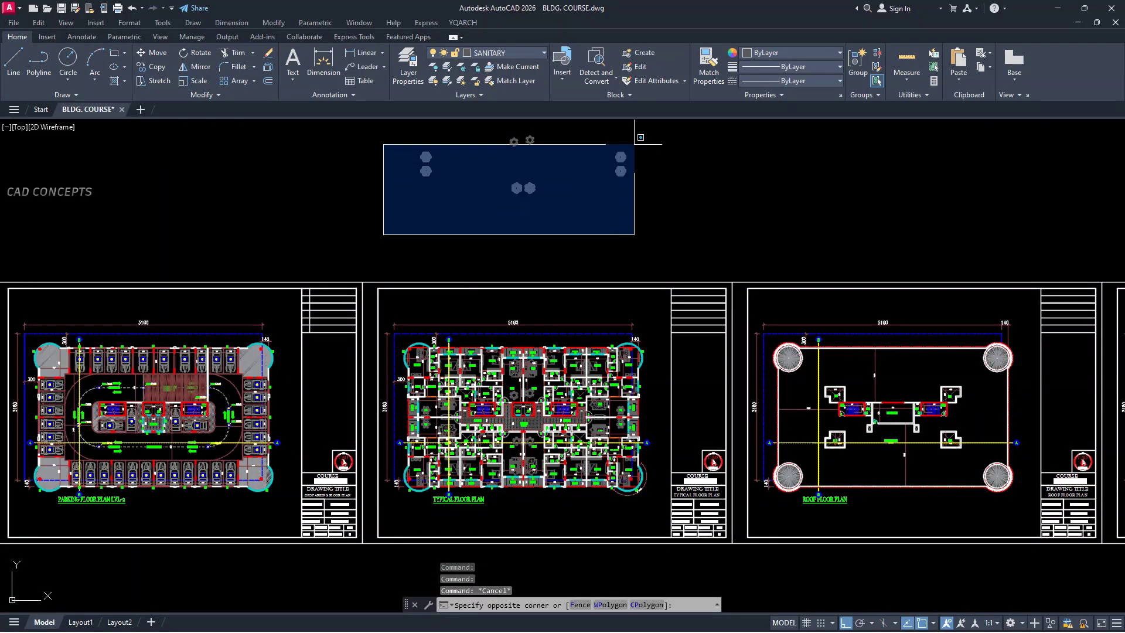
# Run BSEARCH on the double sink in the kitchen with the 335 dimension to find matching instances.
pyautogui.scroll(8, 237, 267)
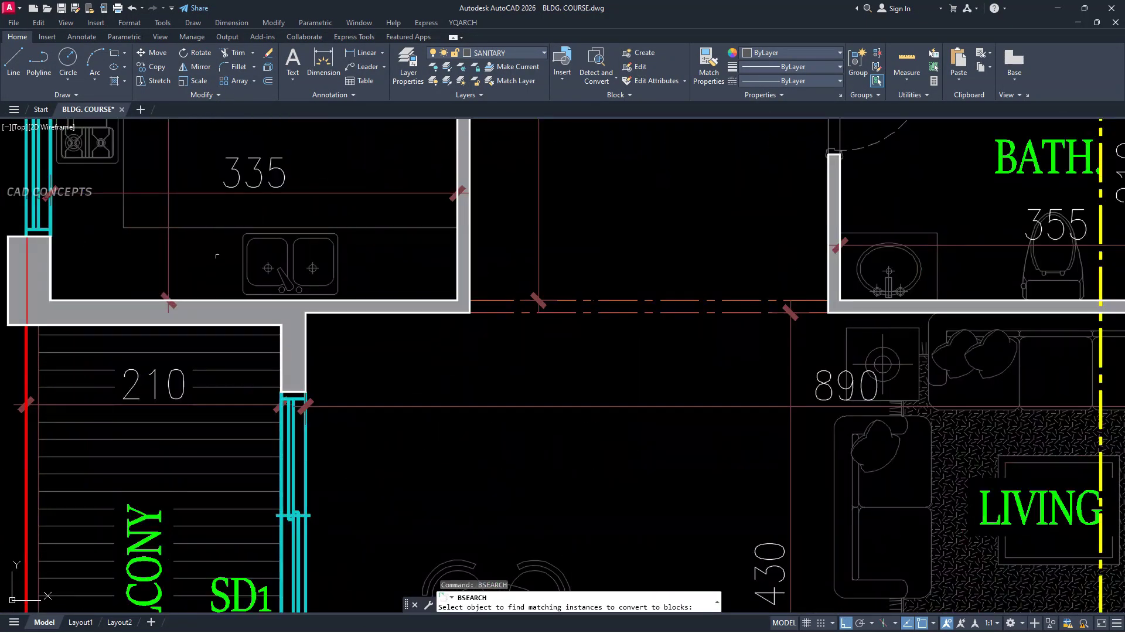
pyautogui.click(221, 209)
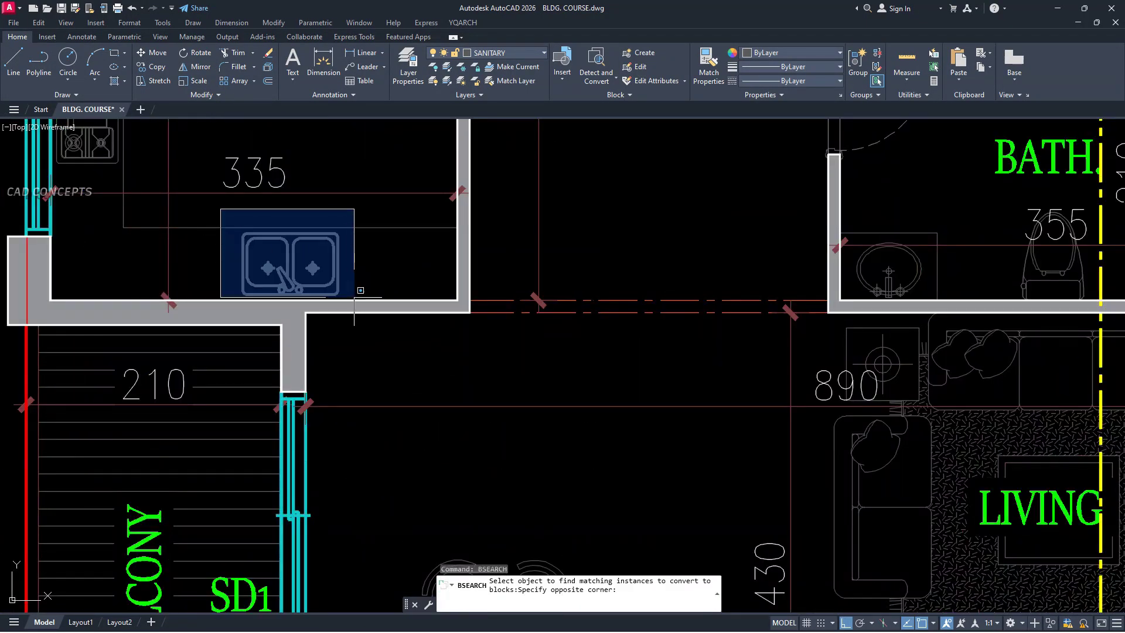
pyautogui.click(383, 327)
pyautogui.scroll(-6, 375, 322)
pyautogui.click(154, 279)
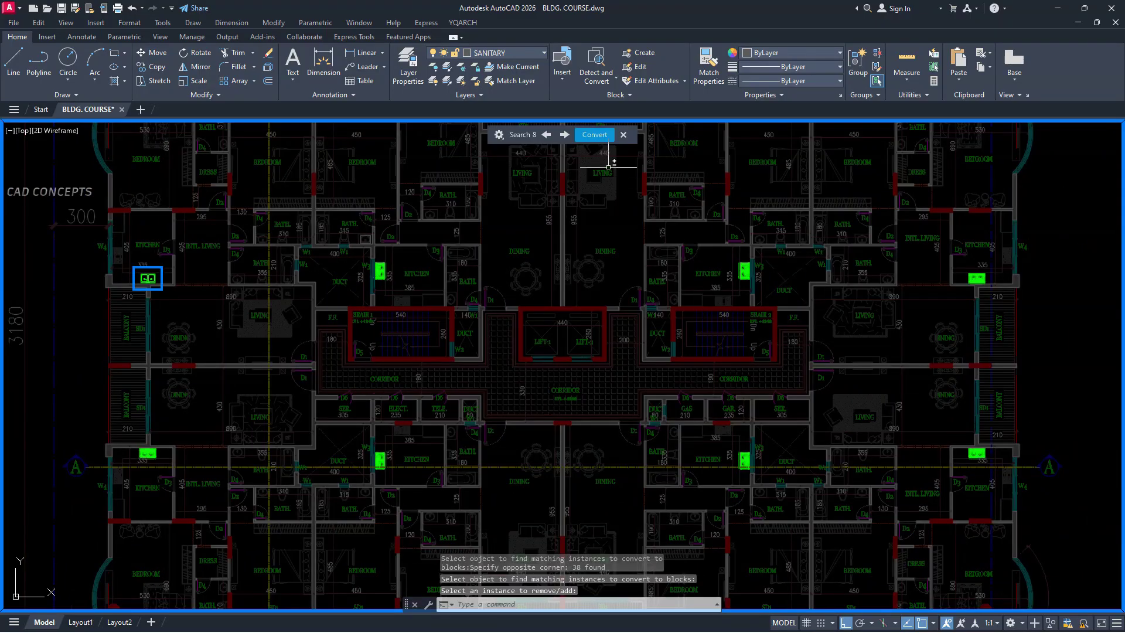
# Convert the found double sinks to a new block named SINKS on the SANITARY layer.
pyautogui.click(594, 134)
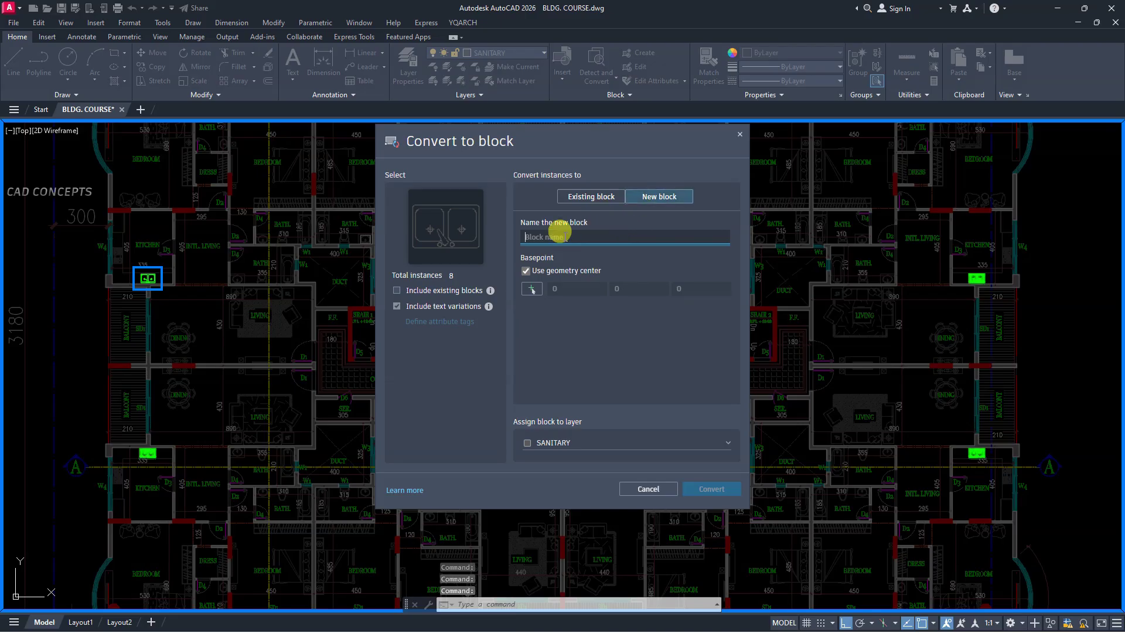
pyautogui.write('SINK')
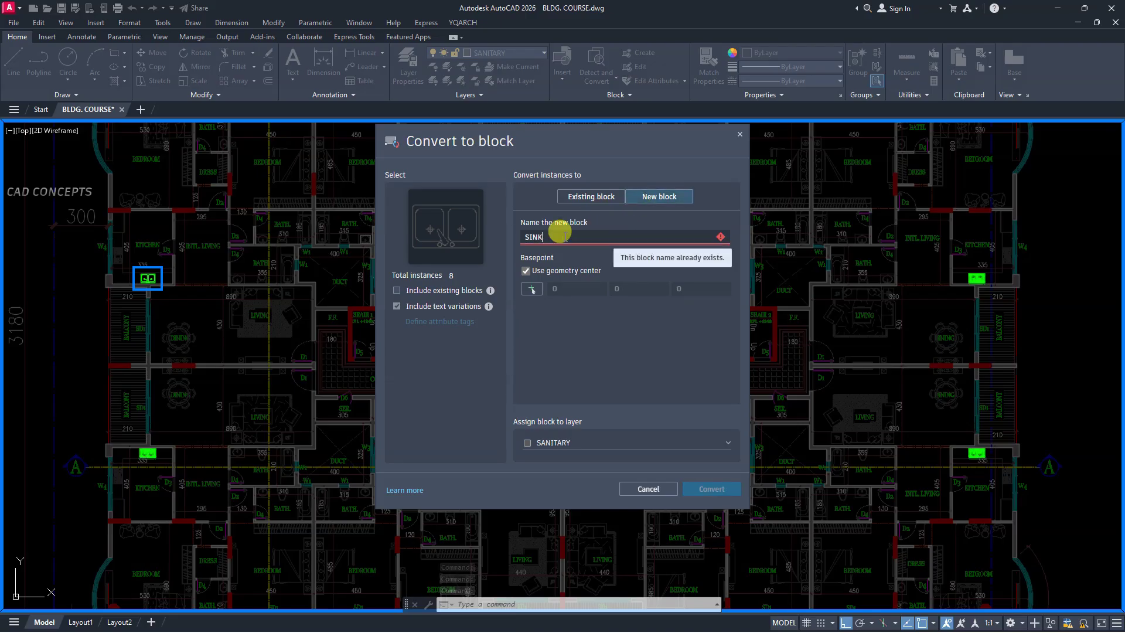
pyautogui.write('S')
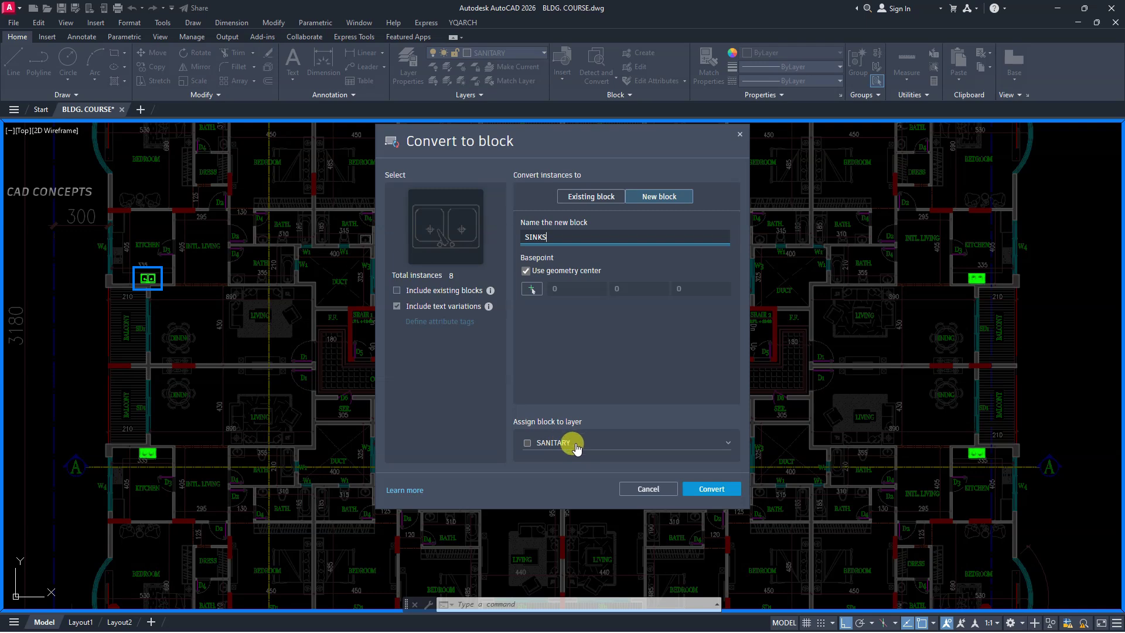
pyautogui.click(711, 488)
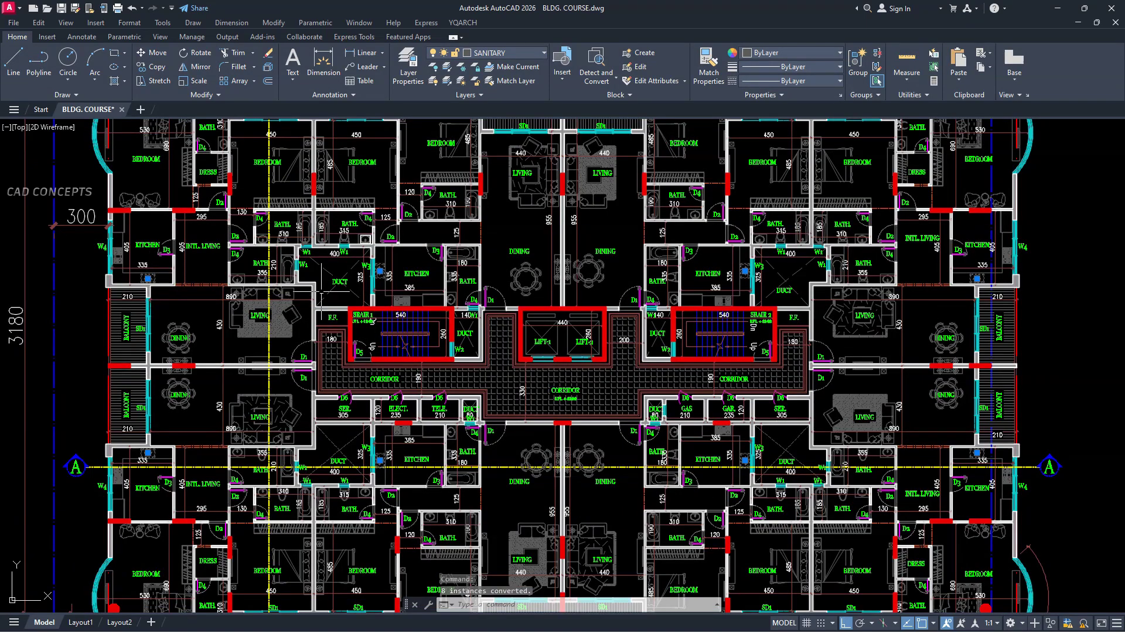
# Search with BSEARCH for instances matching the wash basin in the typical floor plan bathroom with the 355 dimension.
pyautogui.click(258, 279)
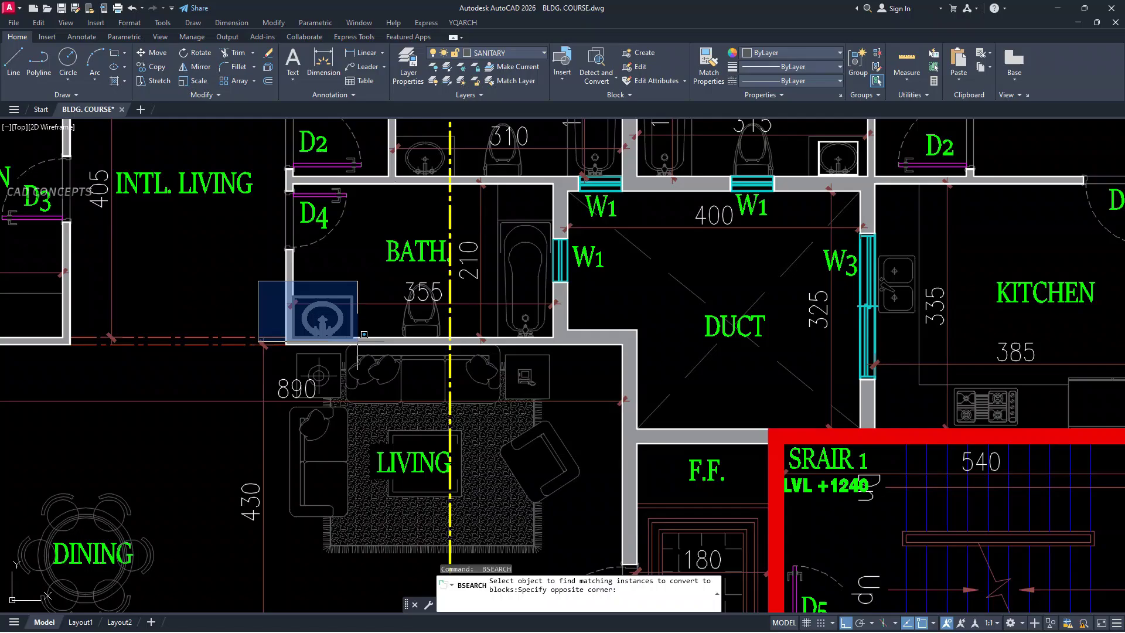
pyautogui.click(356, 342)
pyautogui.scroll(-12, 852, 352)
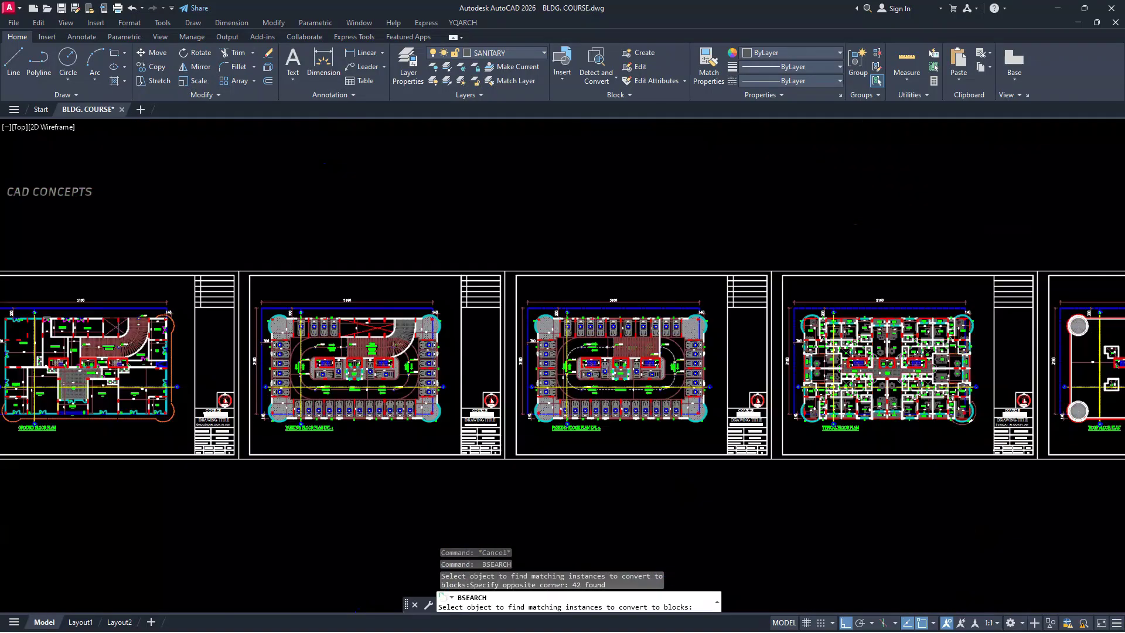
pyautogui.press('Return')
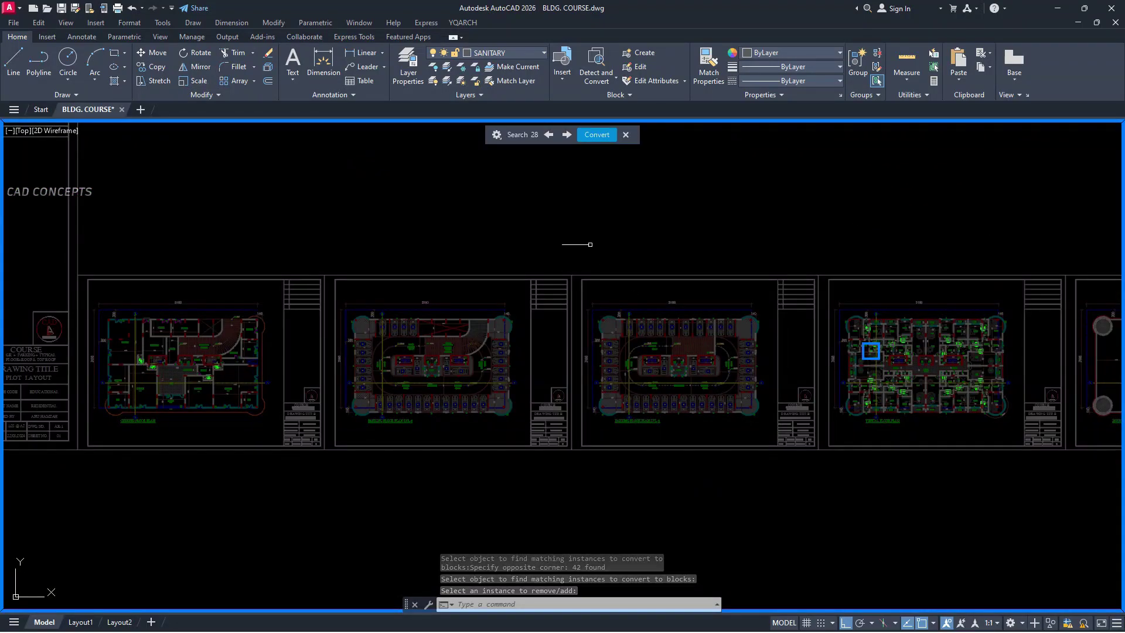
# Convert the found wash basins to a new block named W.BASIN on the SANITARY layer.
pyautogui.click(577, 134)
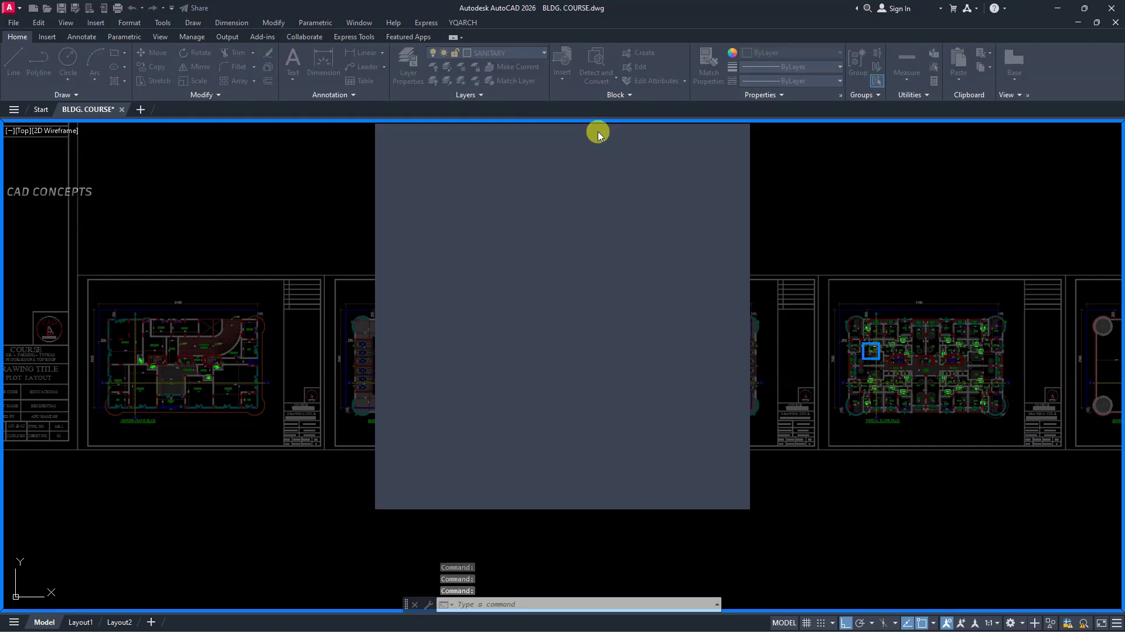
pyautogui.click(659, 197)
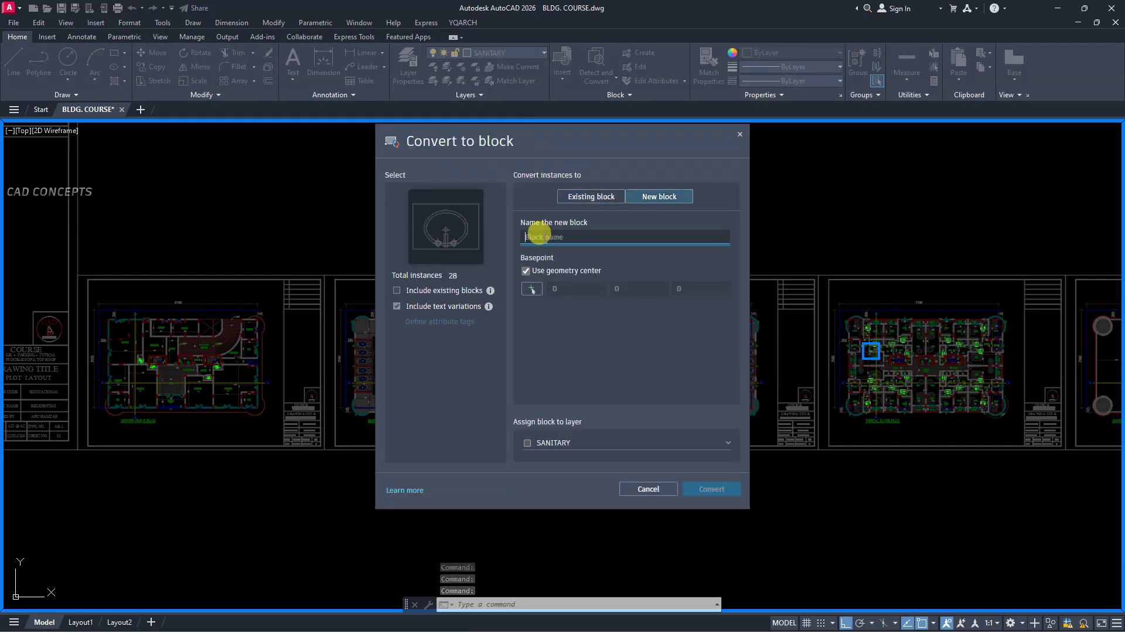
pyautogui.write('W.BASIN')
pyautogui.click(702, 494)
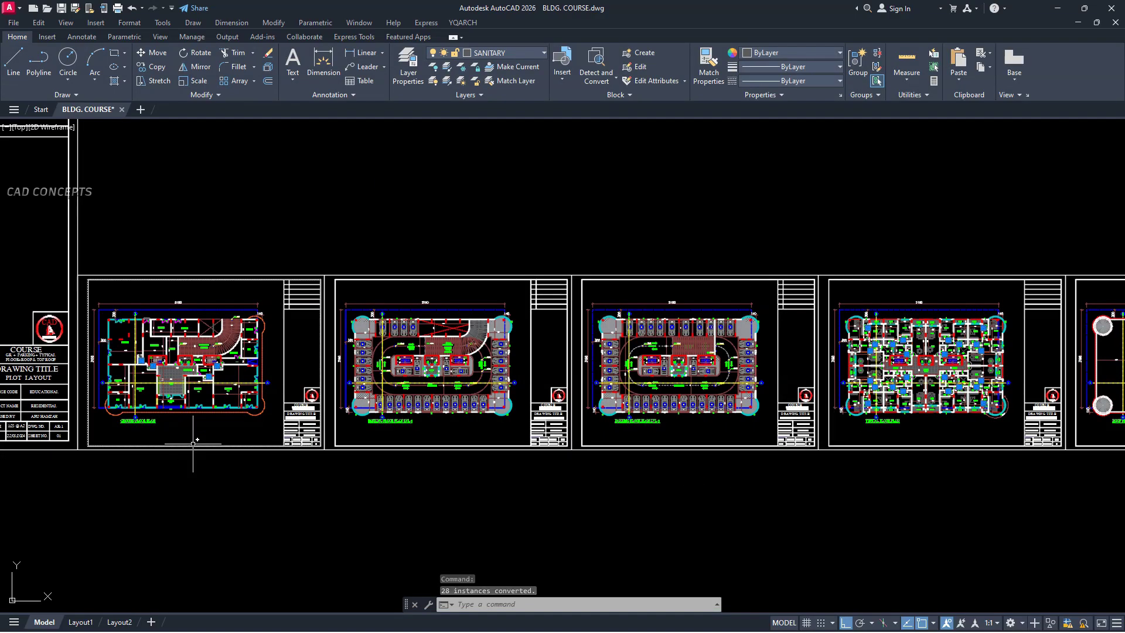
# Copy the converted wash basin blocks straight up into the empty area above the floor plan sheets.
pyautogui.write('co')
pyautogui.press('Return')
pyautogui.scroll(-2, 229, 528)
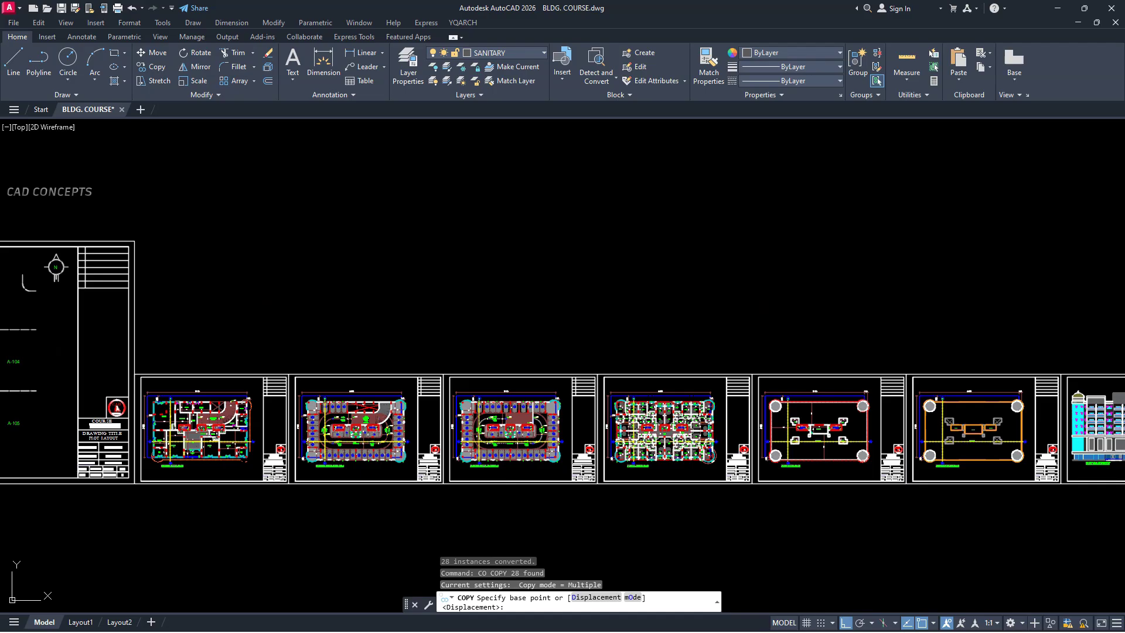
pyautogui.click(797, 340)
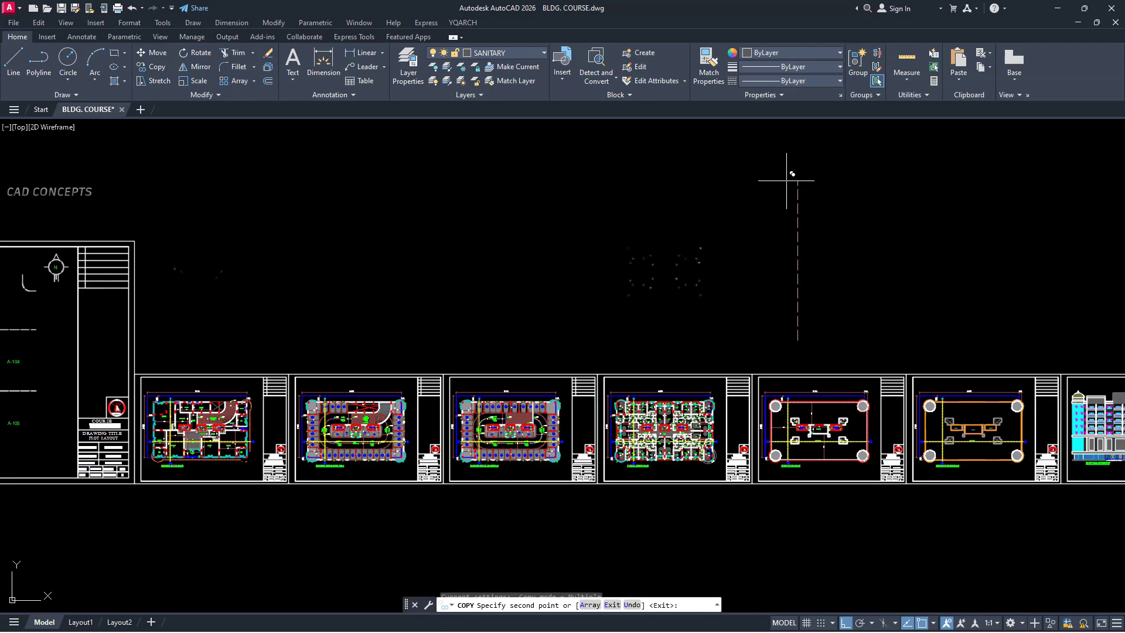
pyautogui.press('Escape')
# Count the copied wash basin blocks with the YQArch block statistics command BB and place the quantity table above them.
pyautogui.click(169, 218)
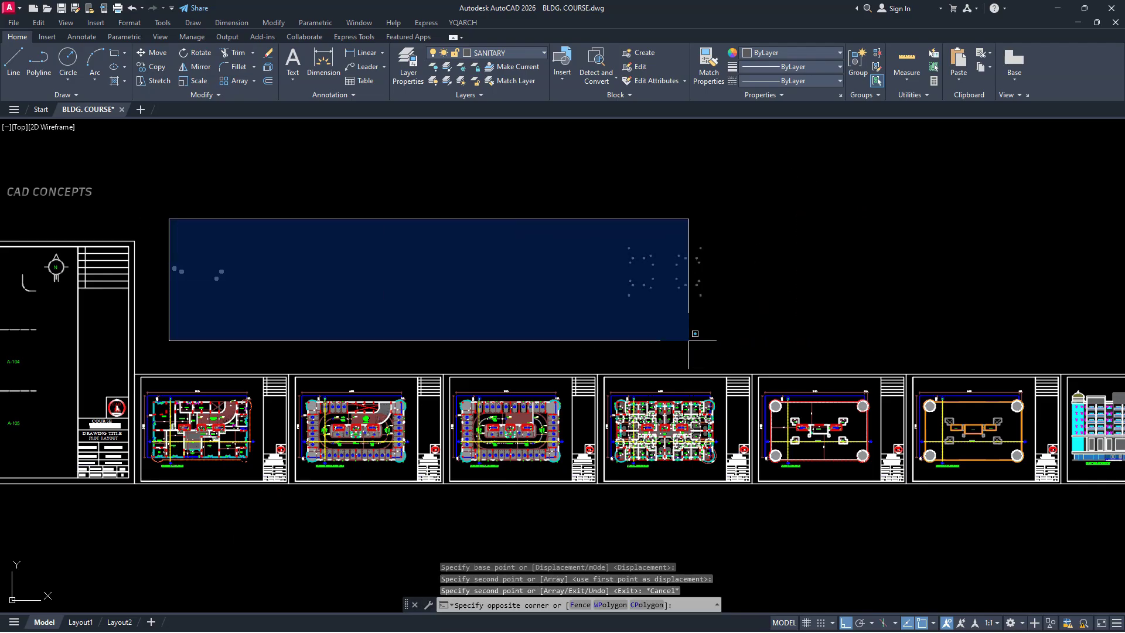
pyautogui.click(740, 341)
pyautogui.write('nn')
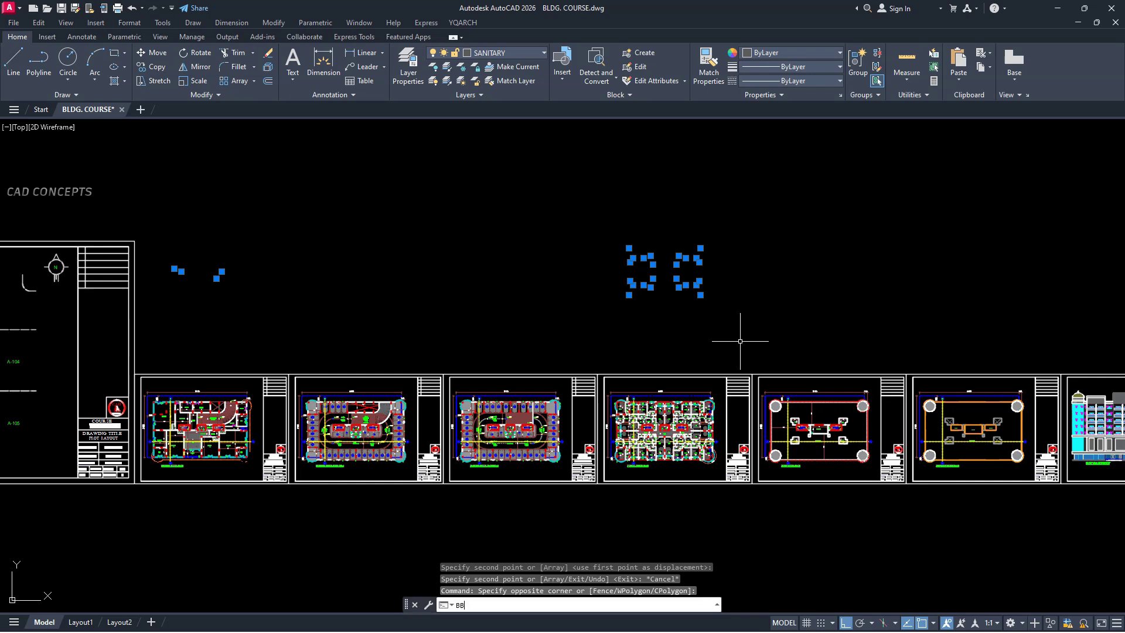
pyautogui.press('Return')
pyautogui.click(740, 237)
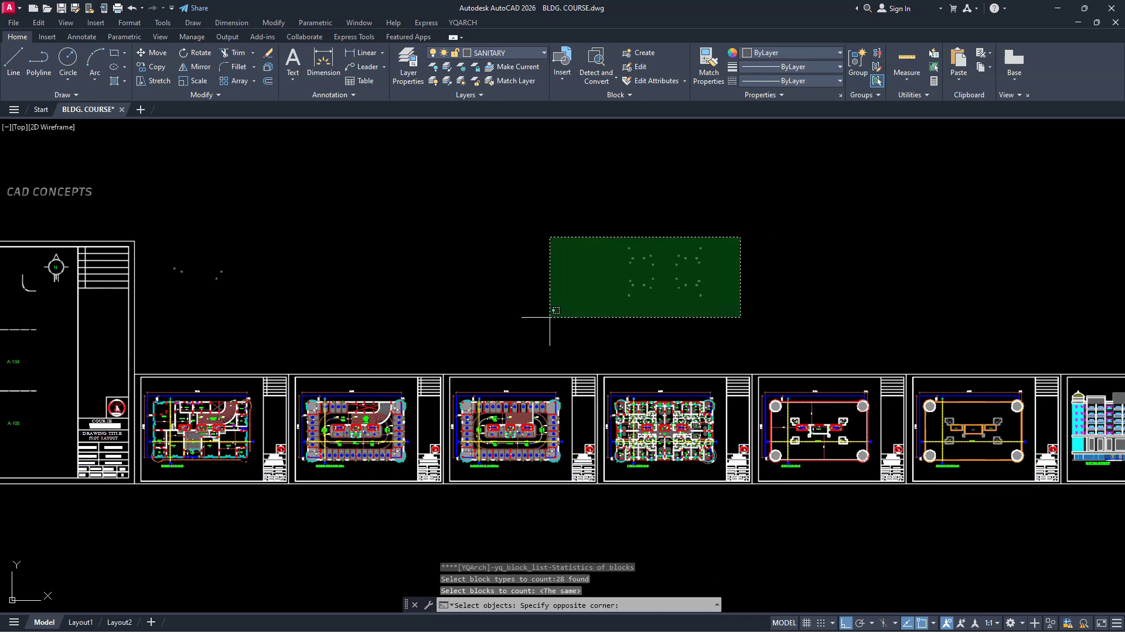
pyautogui.click(159, 326)
pyautogui.press('Return')
pyautogui.press('Return')
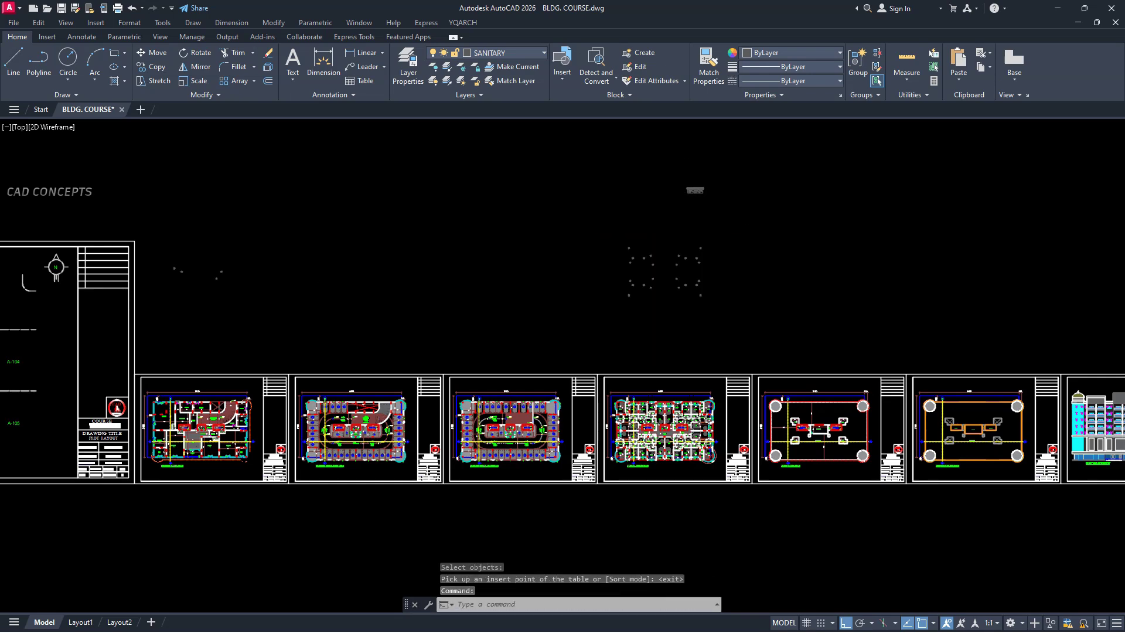
pyautogui.scroll(12, 691, 193)
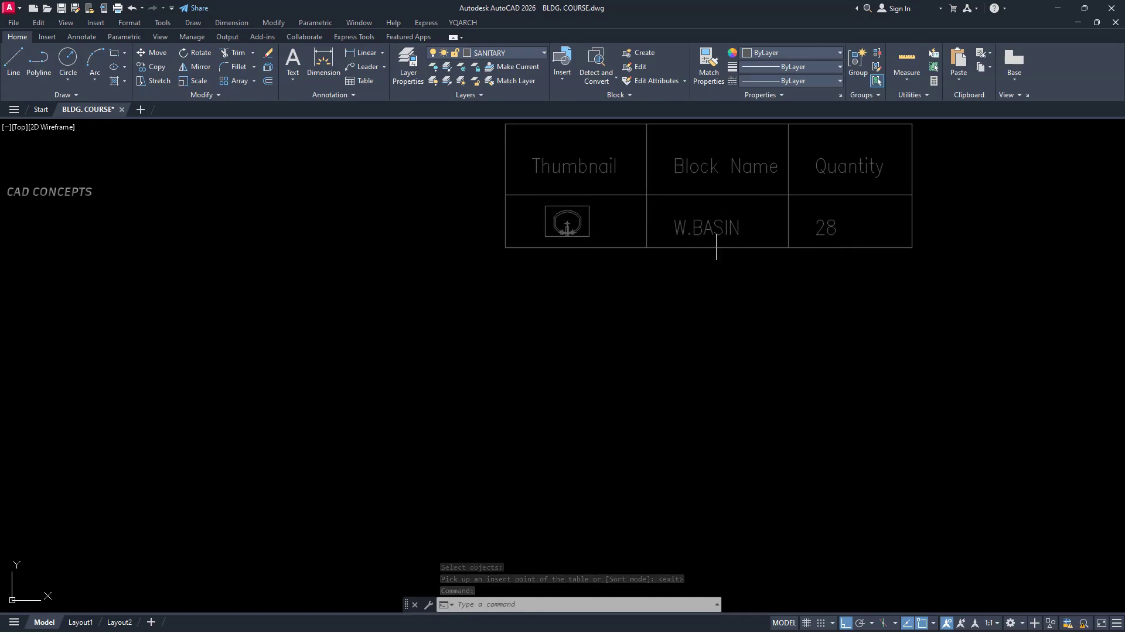
pyautogui.scroll(-10, 603, 228)
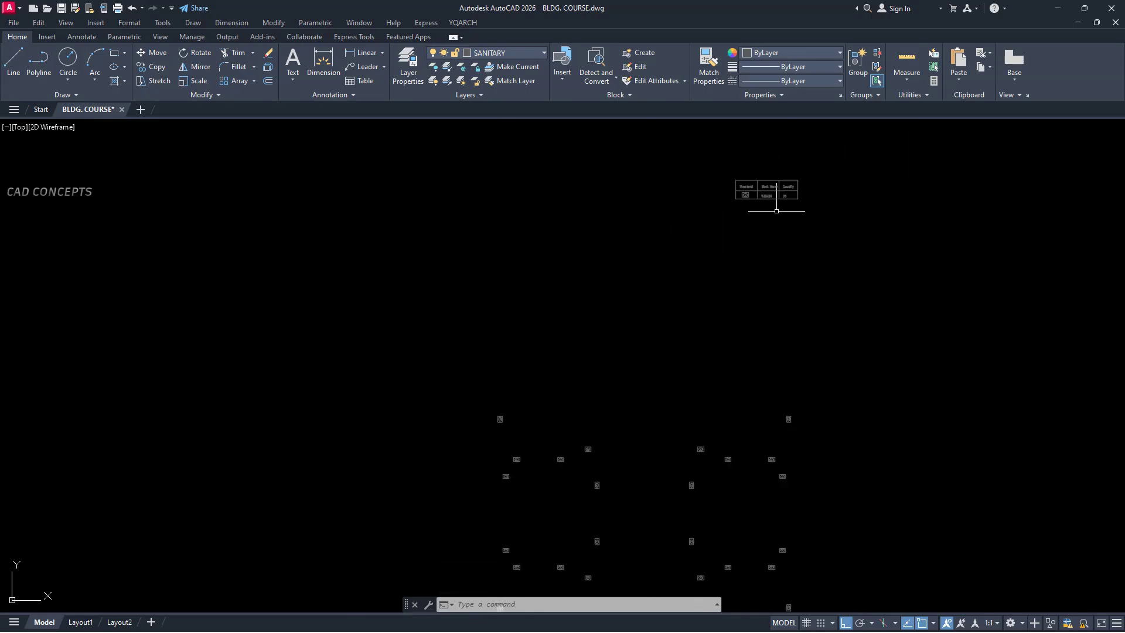
# Erase the copied wash basins and the block quantity table above the sheets, and return to the typical floor plan.
pyautogui.click(116, 217)
pyautogui.click(710, 338)
pyautogui.write('E')
pyautogui.press('Return')
pyautogui.scroll(2, 620, 479)
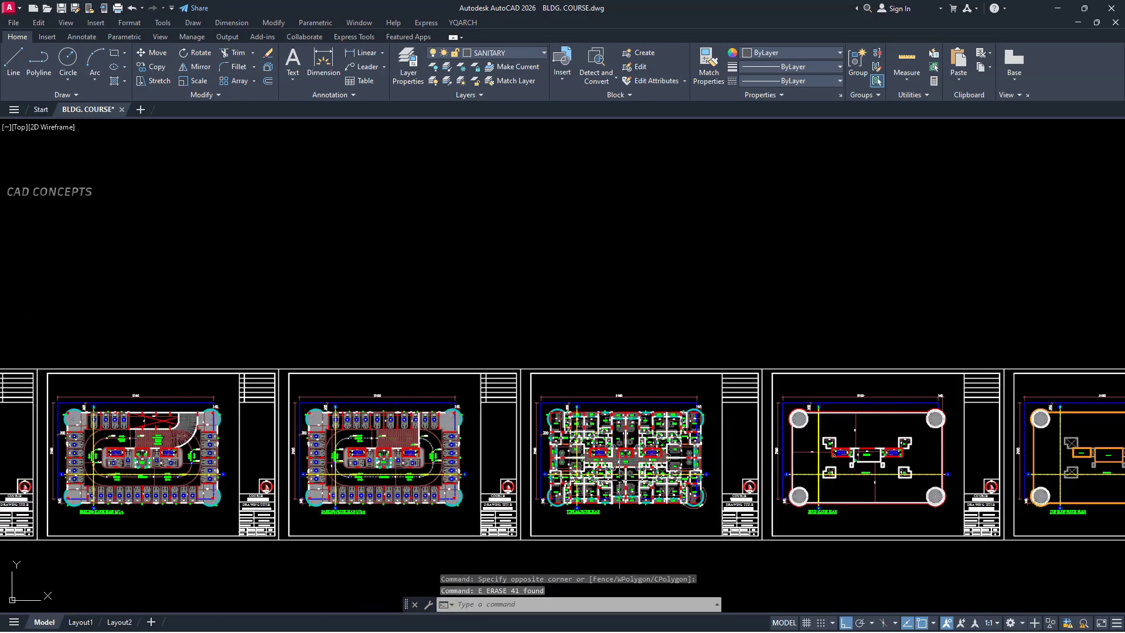
pyautogui.scroll(2, 672, 586)
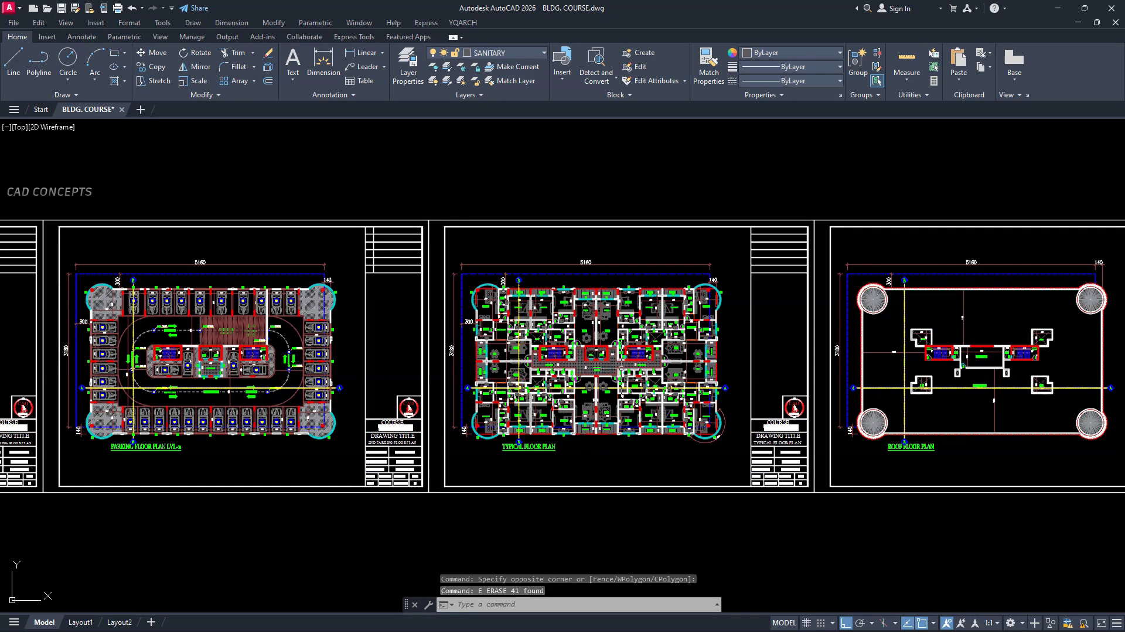
pyautogui.scroll(6, 624, 388)
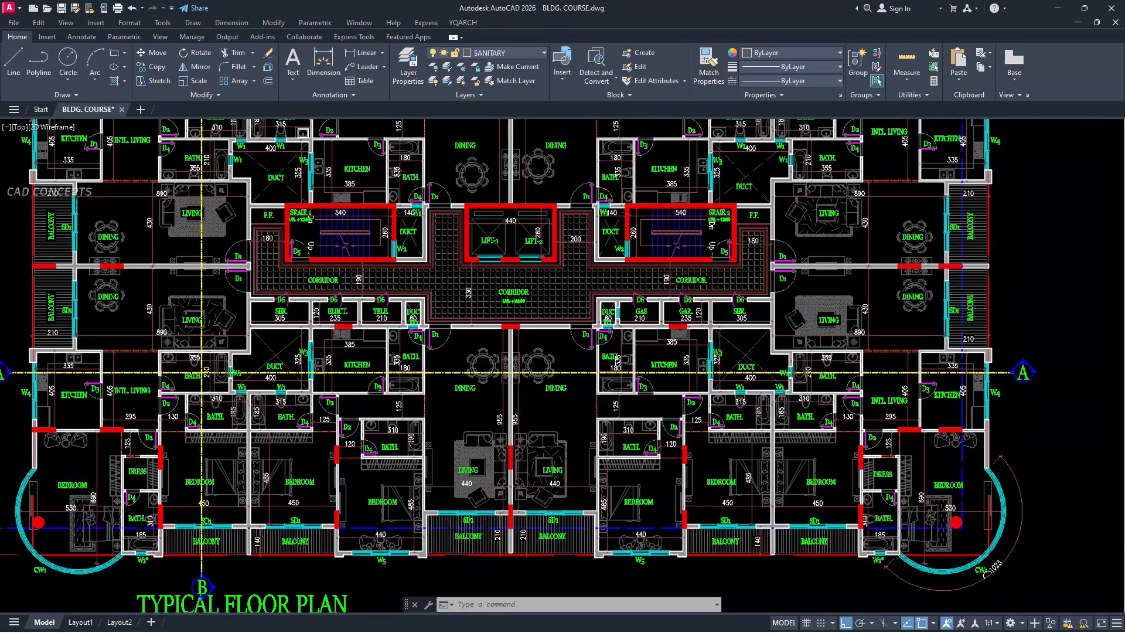